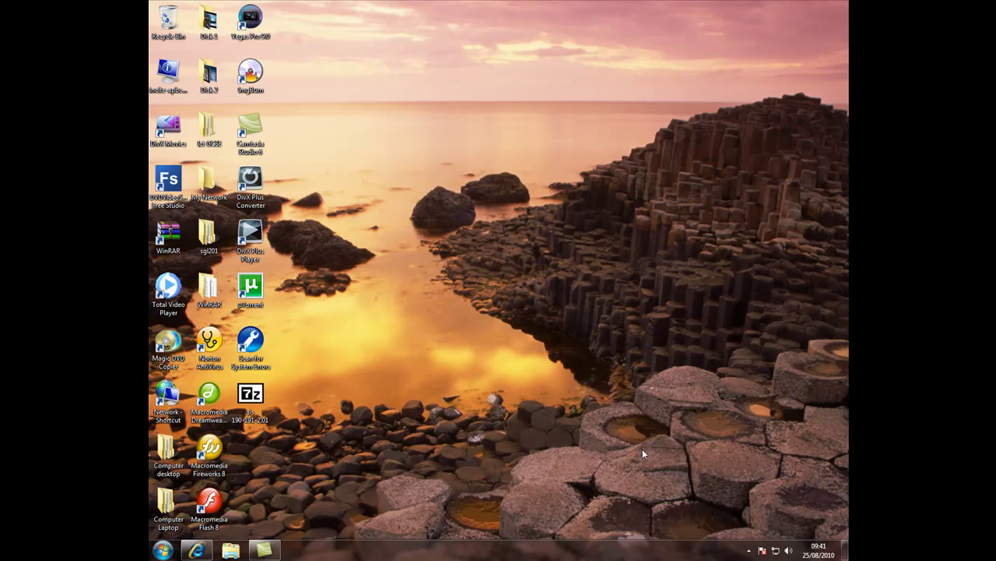
- Bring the Internet Explorer window with the Computing Technicals downloads page back up
drag(423, 30, 691, 537)
drag(593, 391, 389, 481)
drag(524, 327, 347, 387)
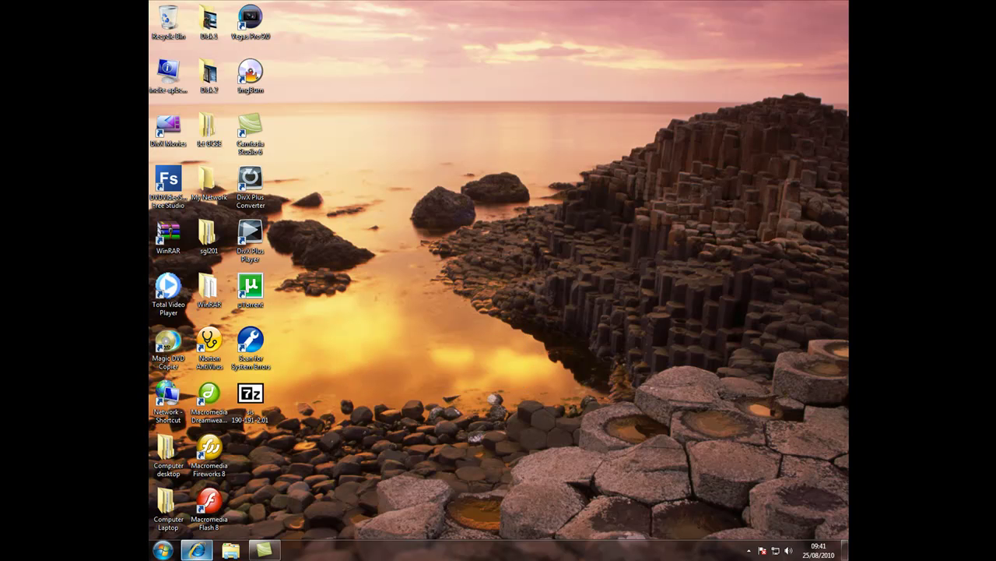
click(196, 549)
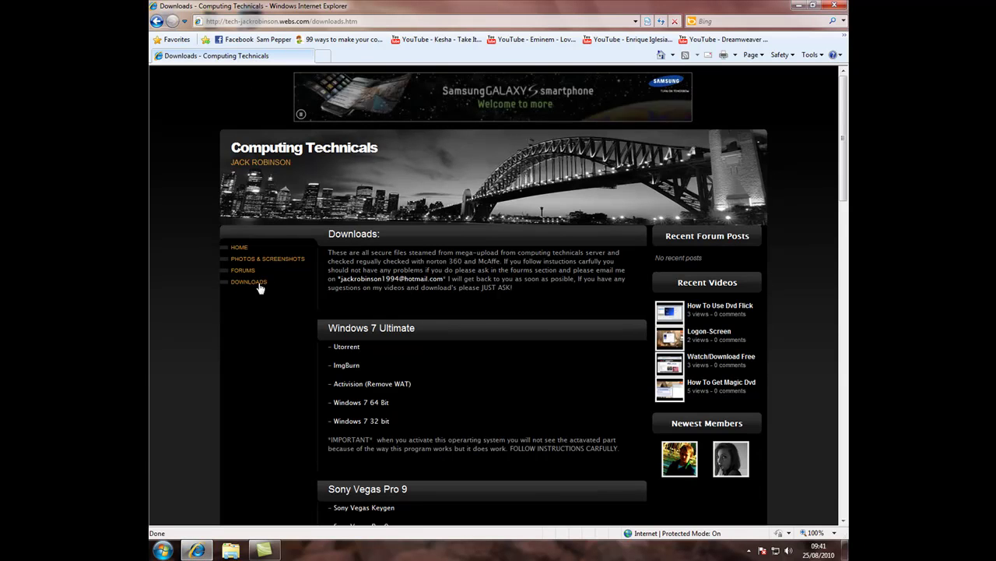
- Visit the µTorrent and ImgBurn download pages, returning to the downloads list after each
click(355, 353)
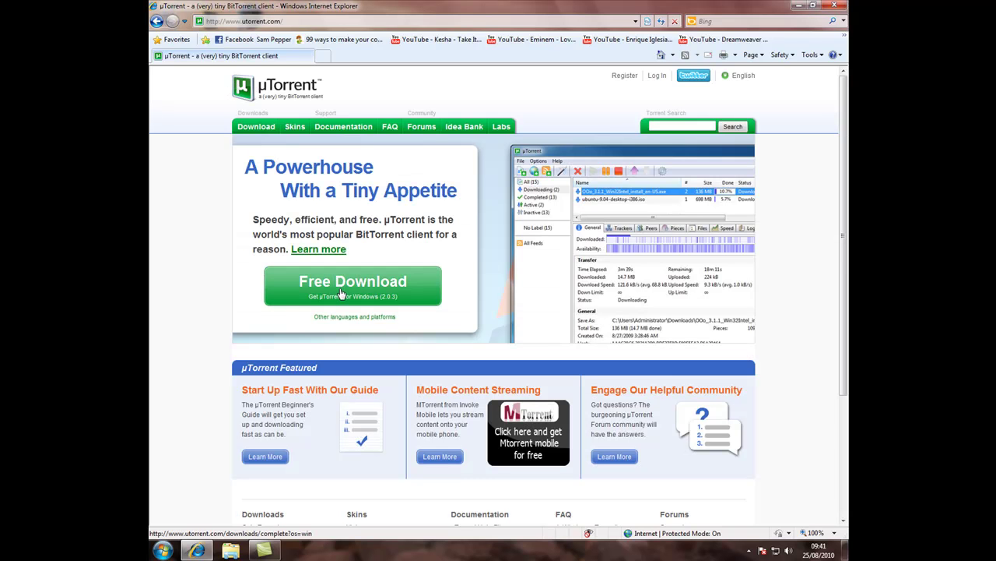
click(156, 21)
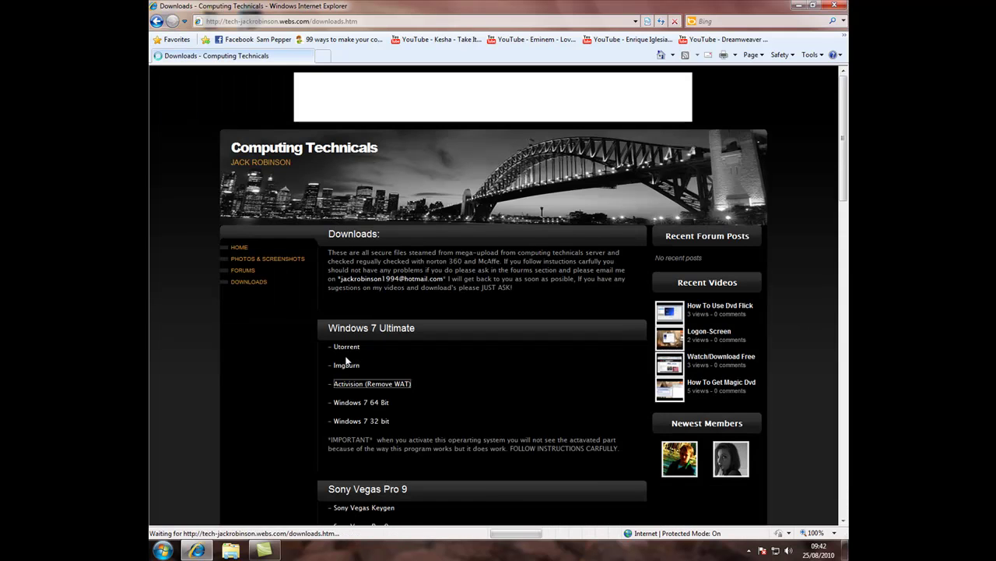
click(351, 369)
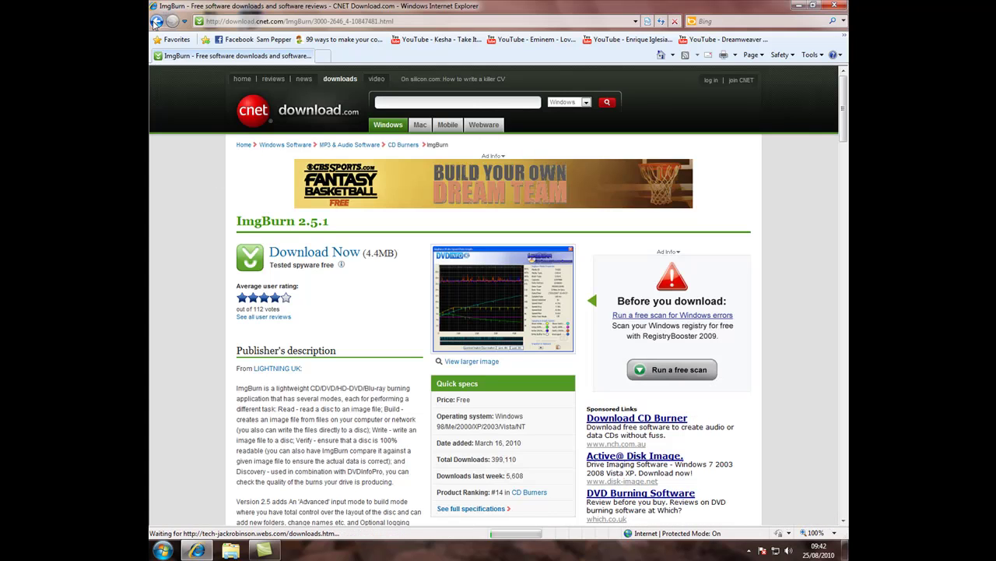
click(157, 21)
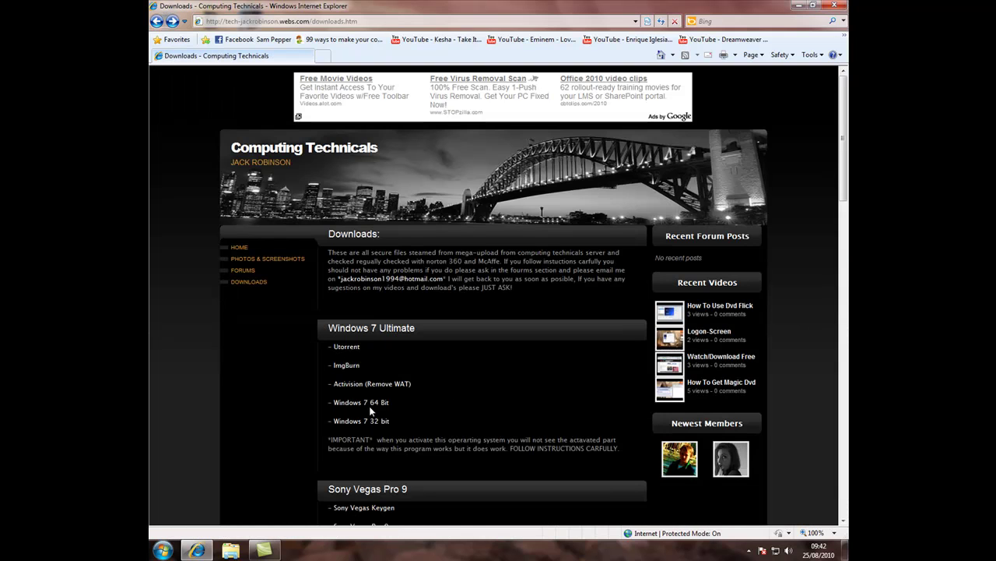
- Open the Windows 7 32 bit torrent page and start downloading its torrent file
click(381, 403)
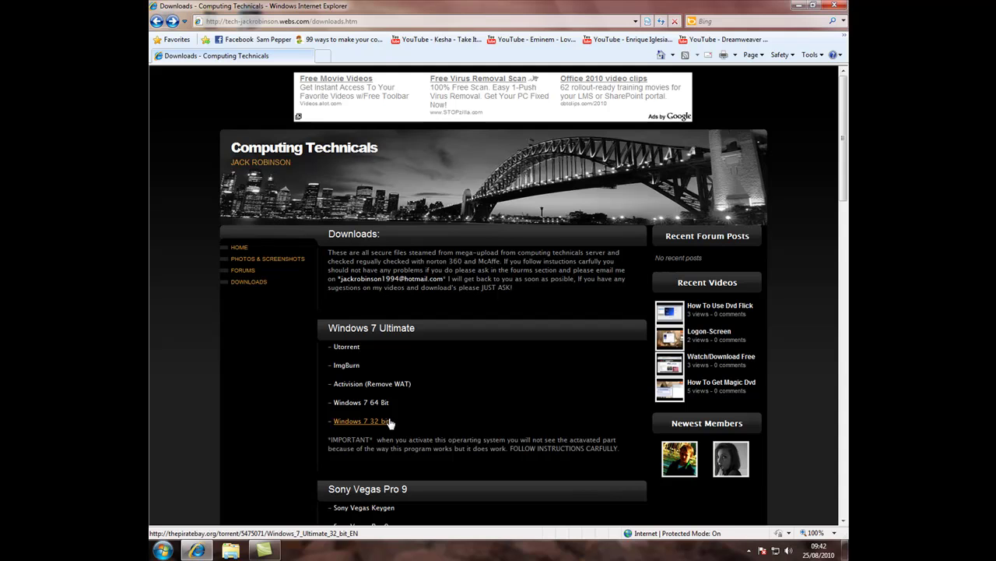
click(360, 420)
click(374, 424)
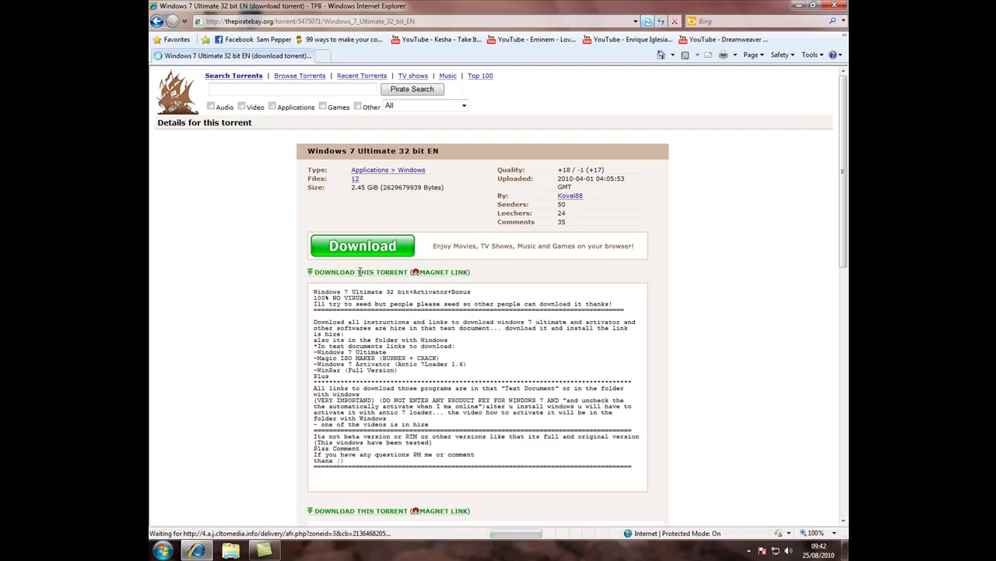
click(361, 274)
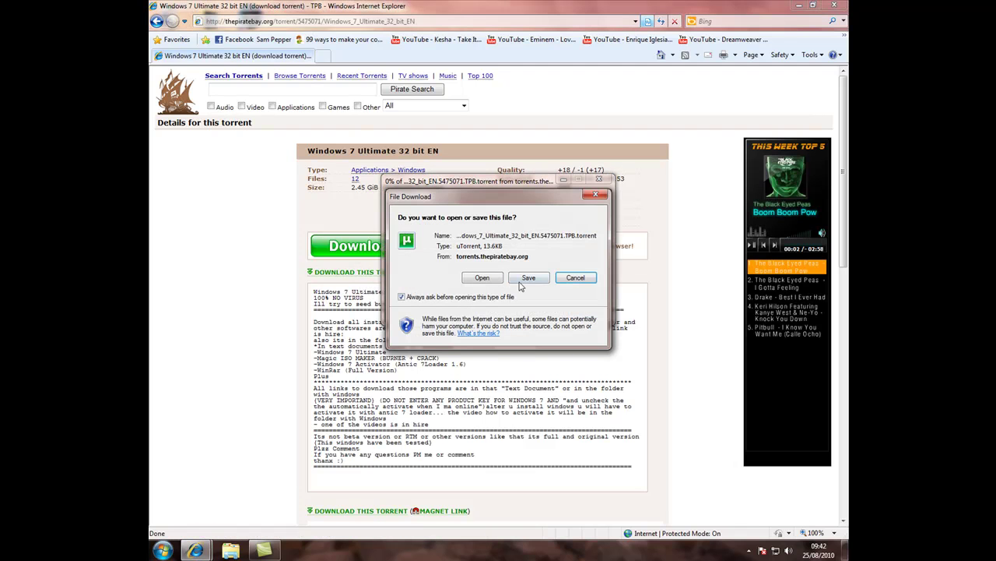
- Save the torrent file into Documents, dismiss the completion notice and close the browser
click(524, 279)
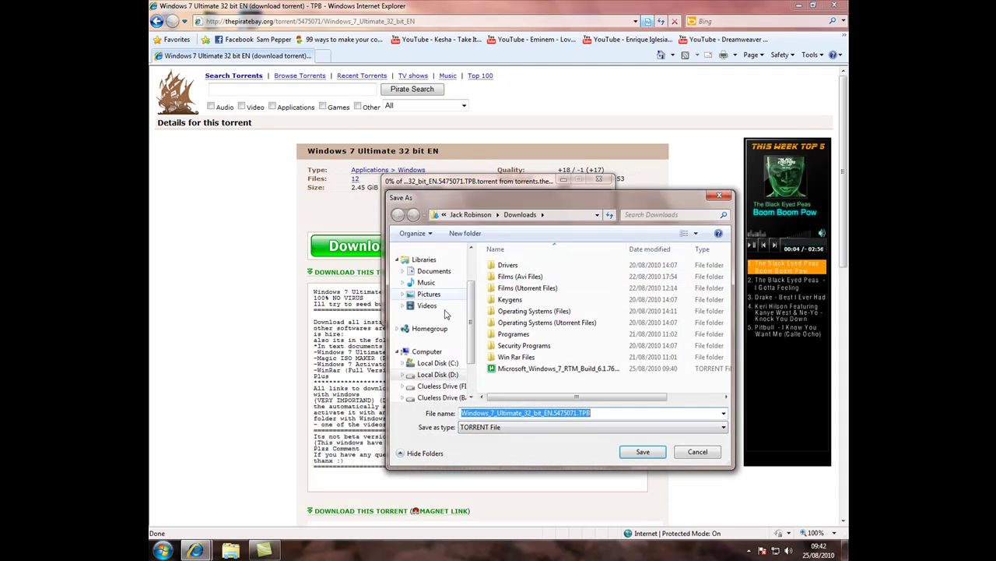
click(427, 274)
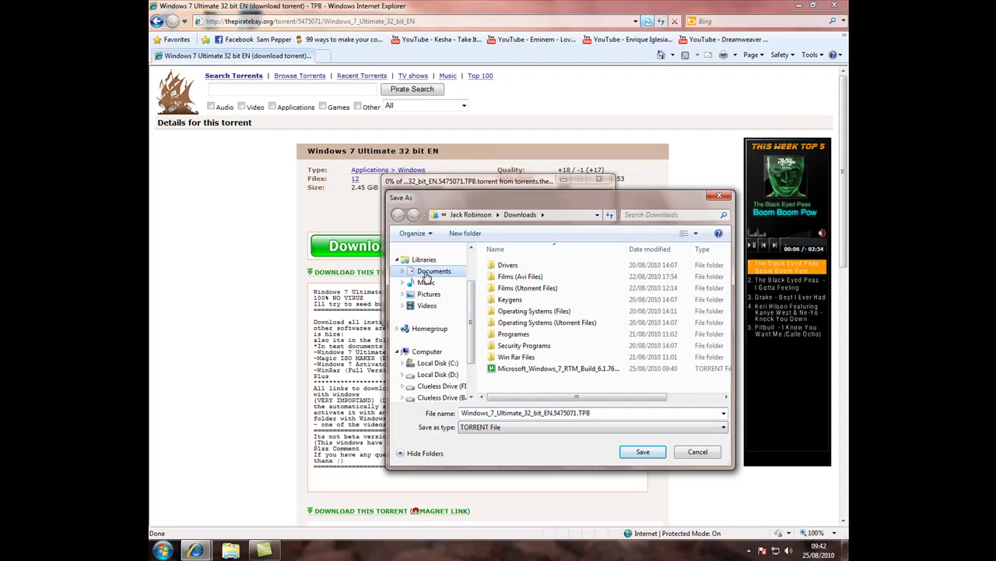
click(640, 451)
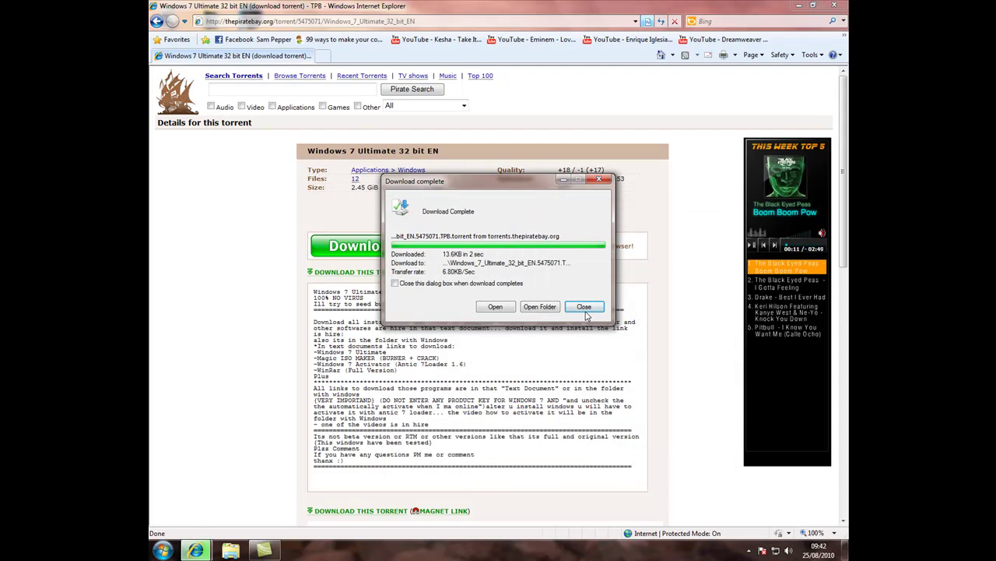
click(586, 308)
click(835, 5)
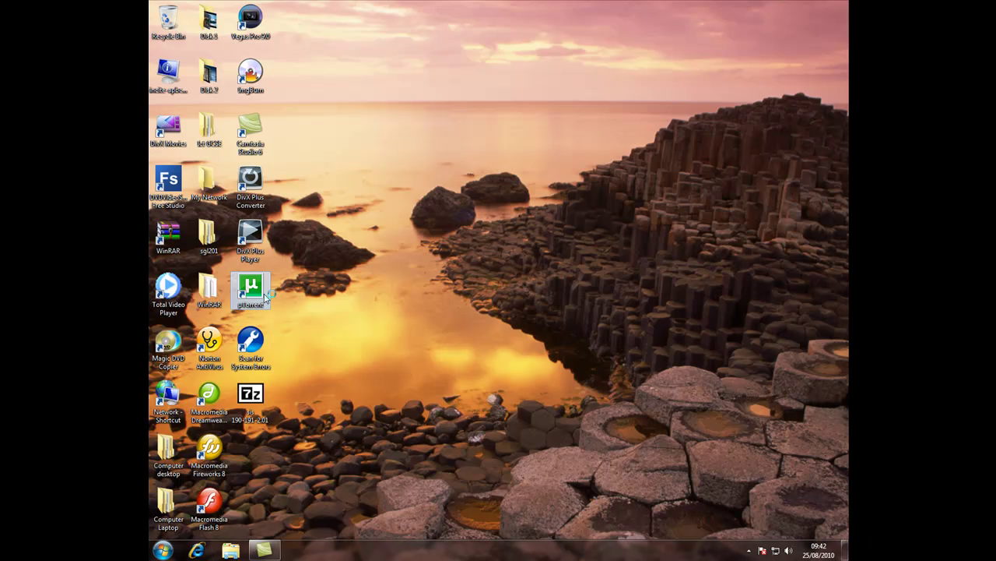
- Launch µTorrent and add the Windows 7 Ultimate 32bit + activator + Bonus torrent from Documents
double_click(267, 294)
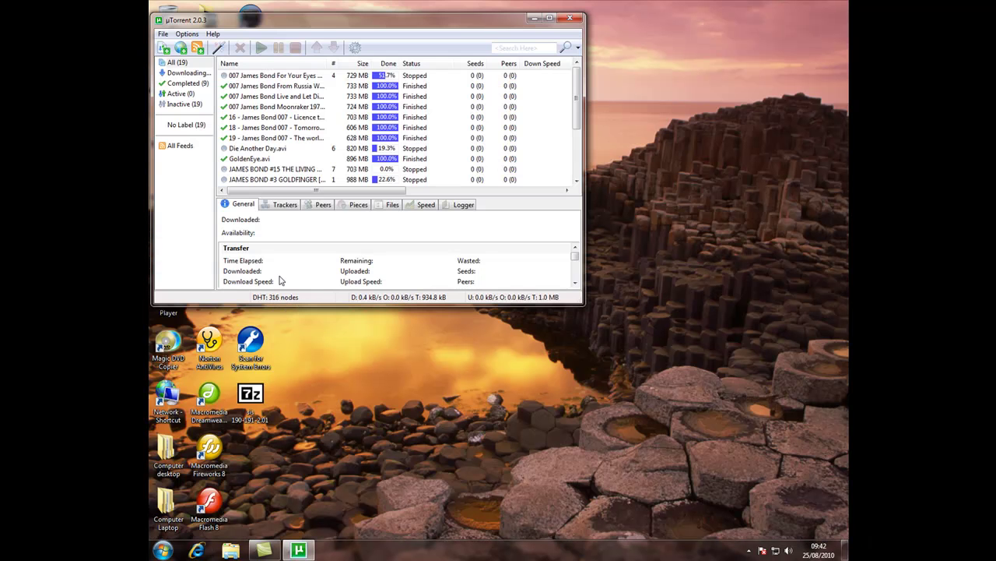
click(164, 50)
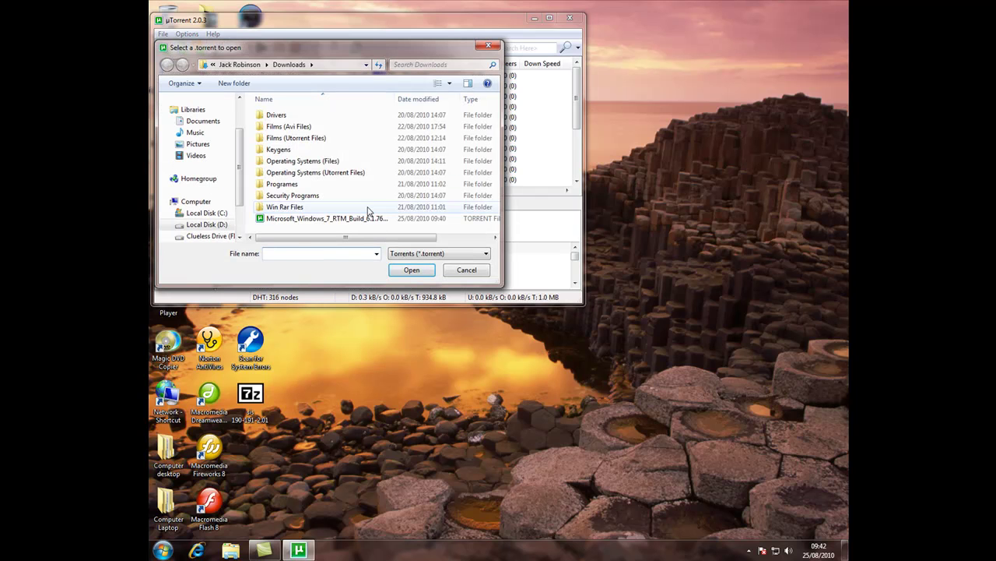
scroll(324, 224, right, 1)
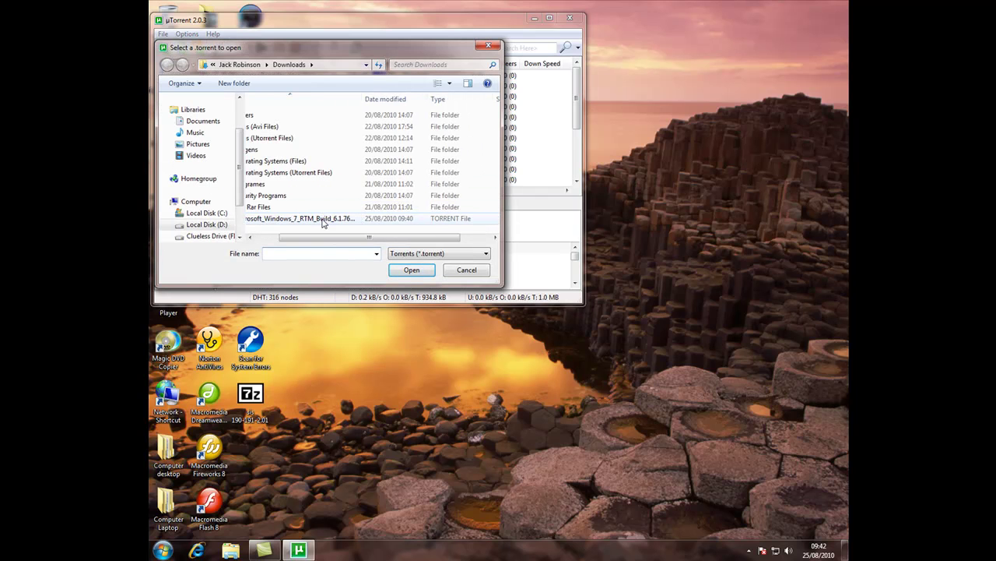
scroll(323, 223, left, 1)
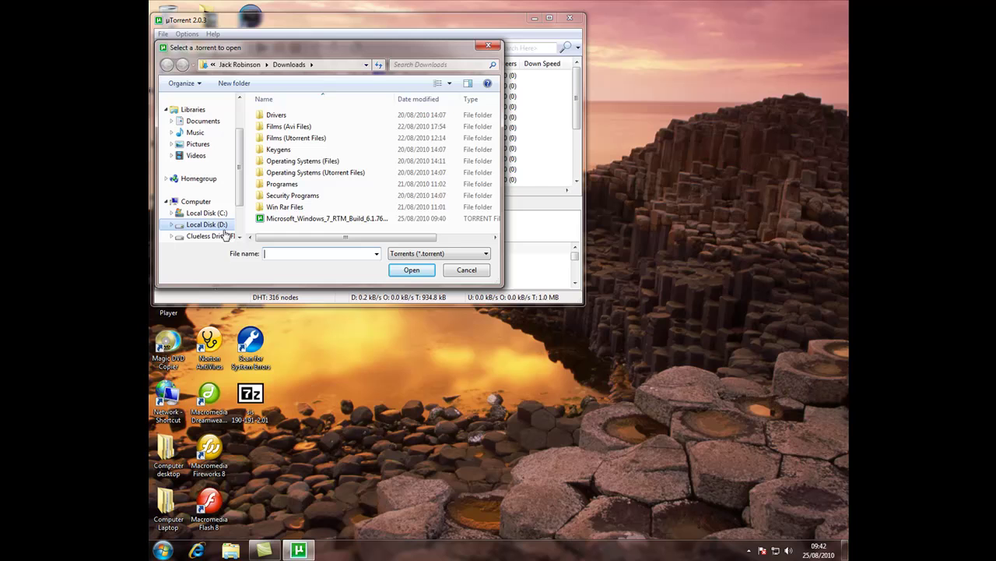
click(202, 121)
double_click(326, 203)
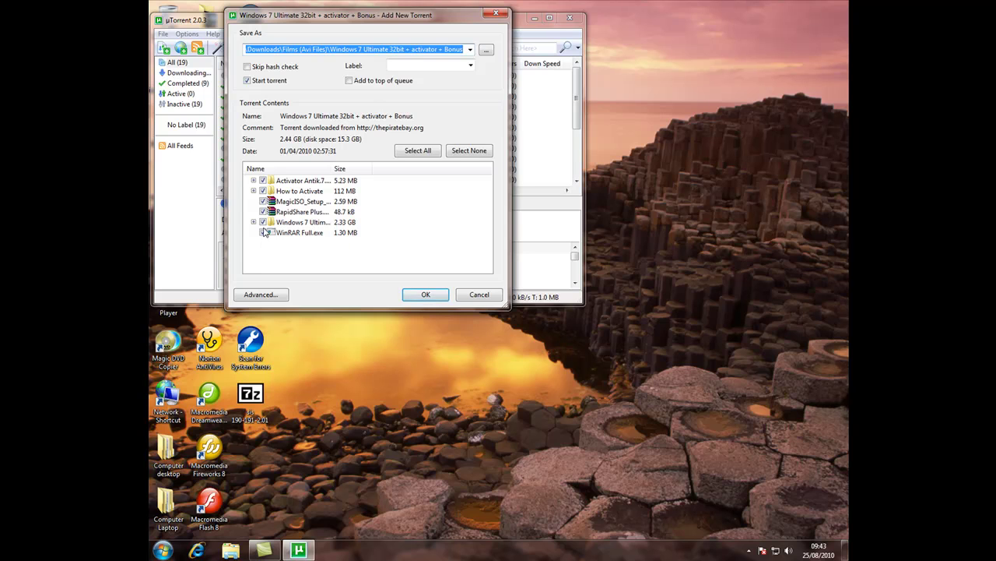
click(274, 223)
click(414, 295)
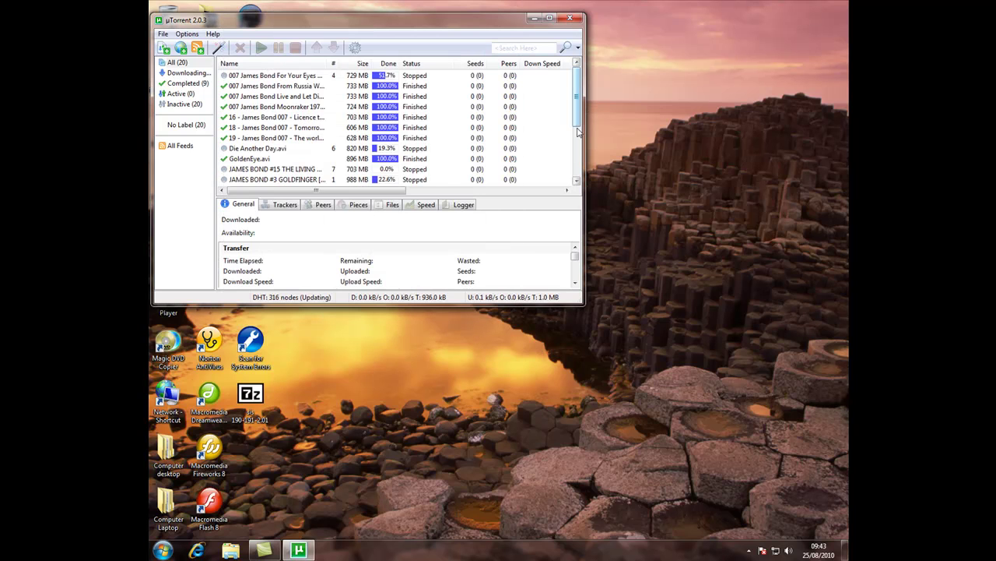
- Select the downloading Windows 7 Ultimate 32bit torrent and its 2.33 GB image file in the file list
drag(577, 117, 580, 183)
click(332, 181)
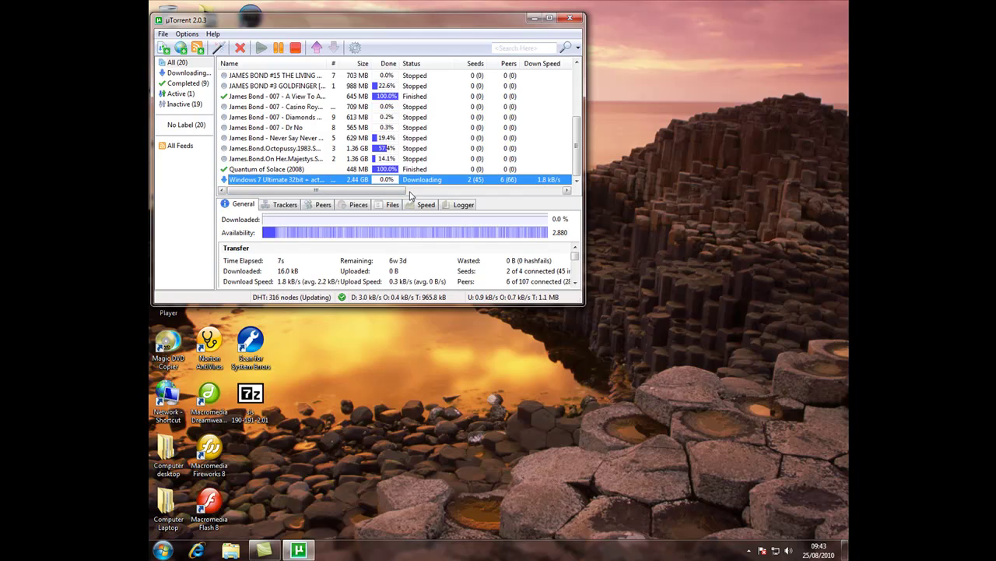
drag(410, 196, 450, 190)
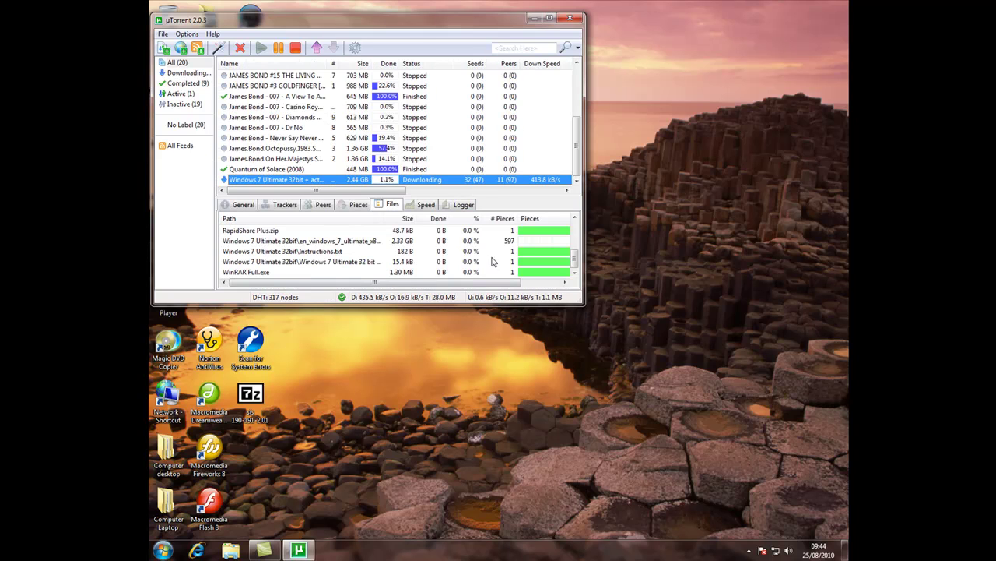
scroll(580, 261, up, 5)
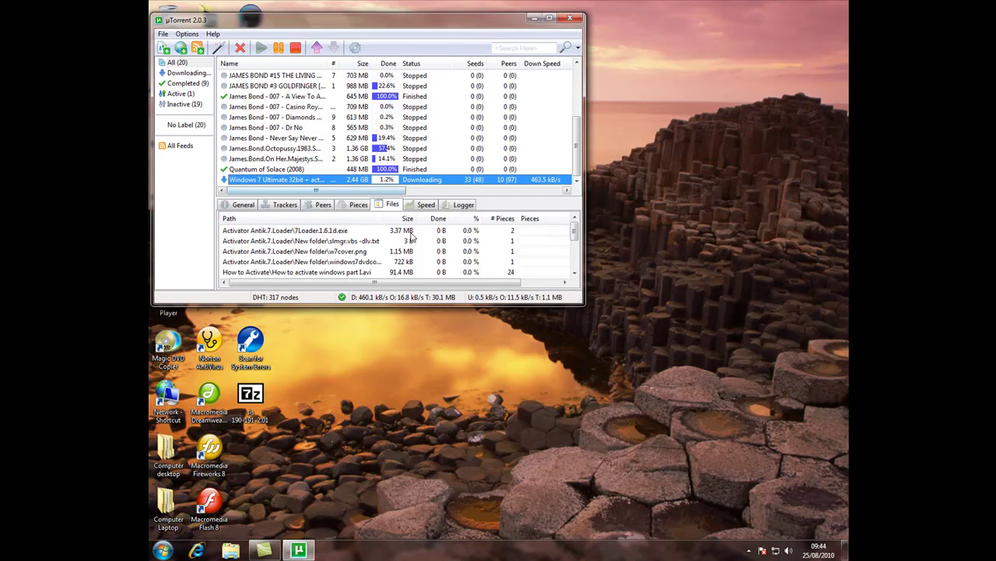
scroll(345, 268, down, 5)
scroll(346, 265, up, 1)
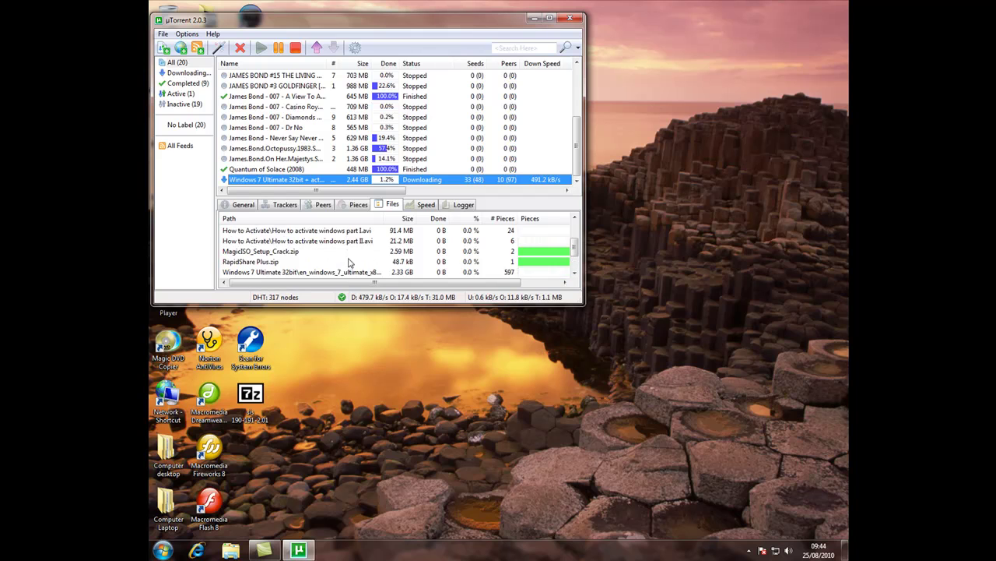
scroll(350, 263, down, 1)
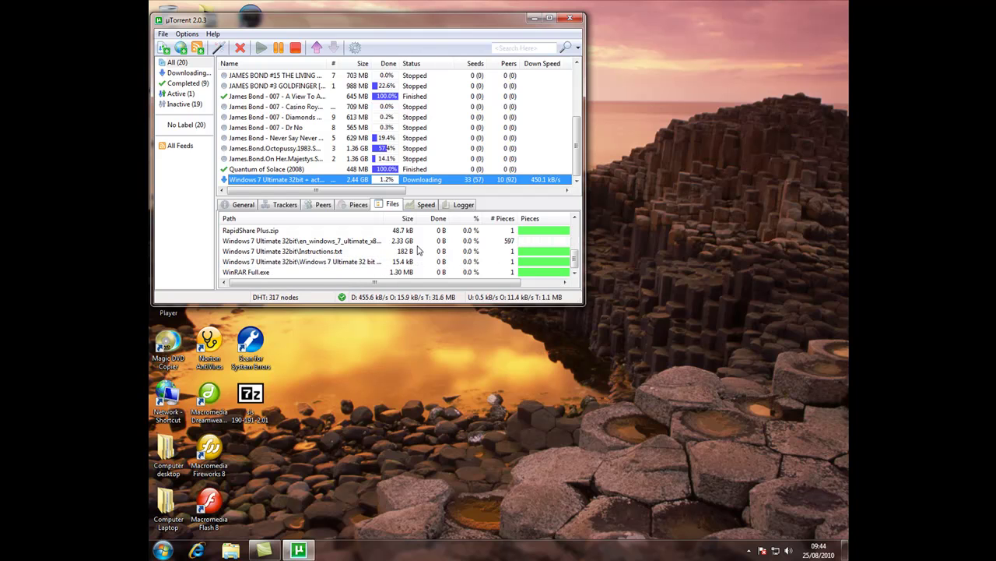
click(400, 241)
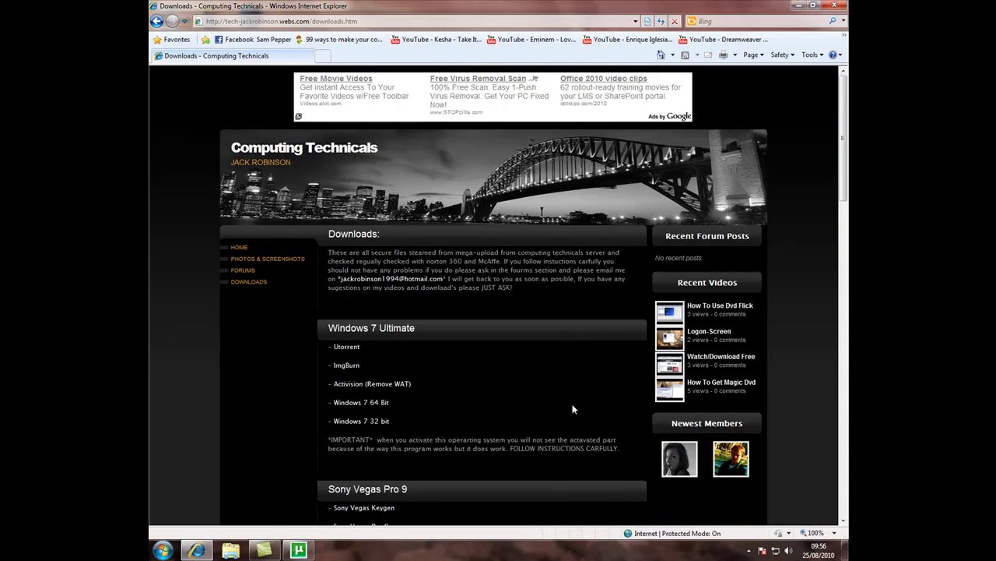
- Open the RemoveWAT.exe Megaupload page and enter the displayed captcha code
click(410, 386)
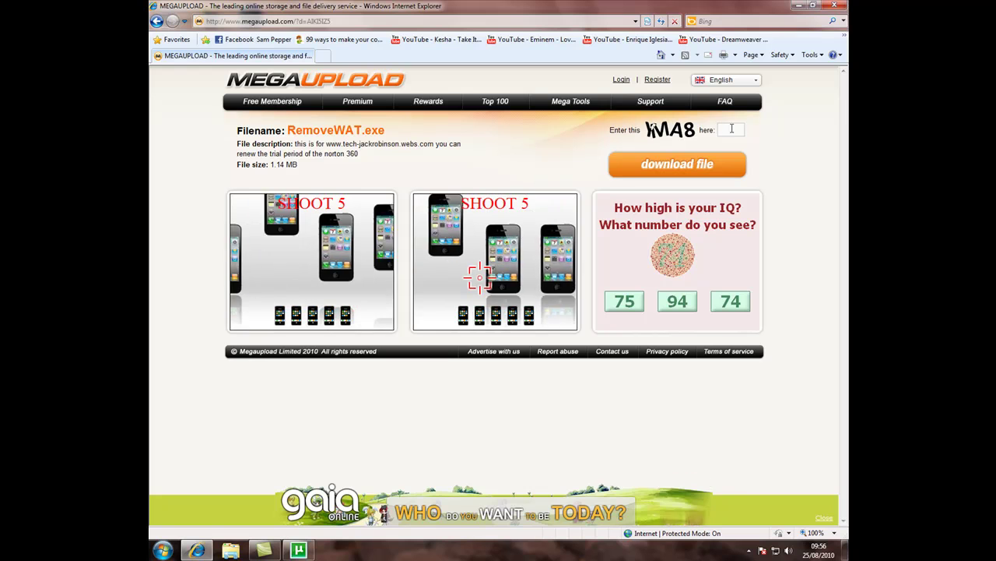
click(732, 129)
text(yma8)
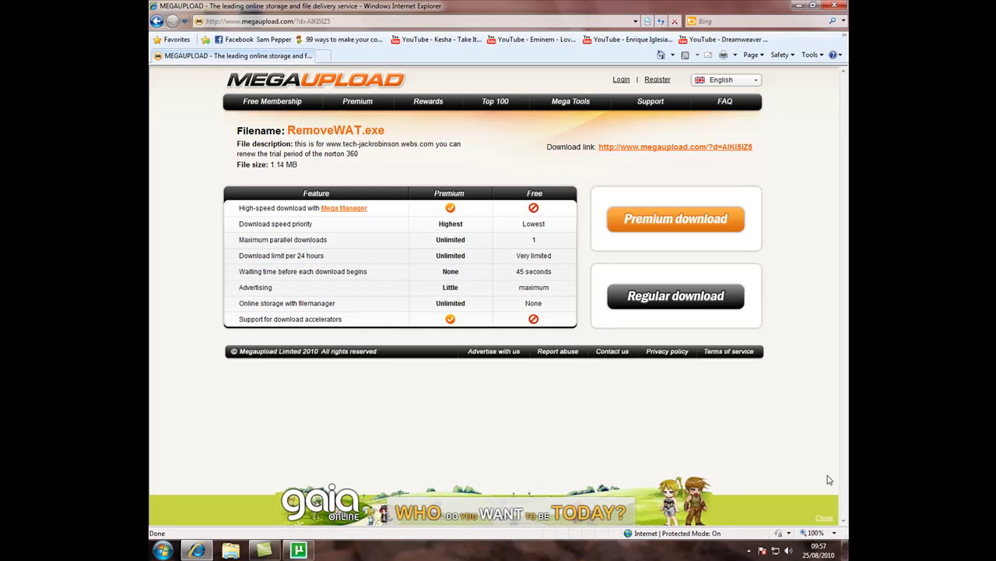
- Start the free regular download of RemoveWAT.exe and save it to the computer
click(661, 295)
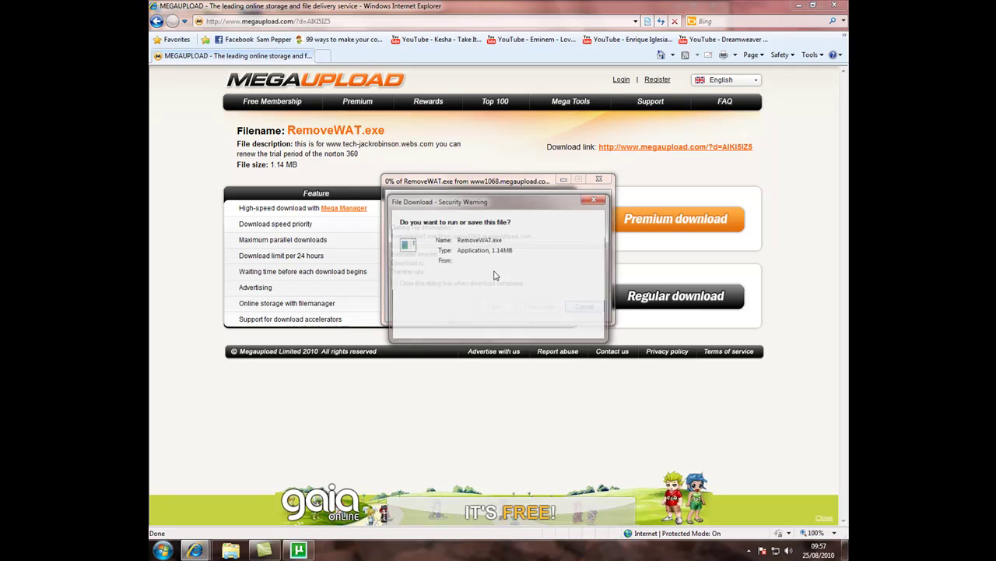
click(528, 283)
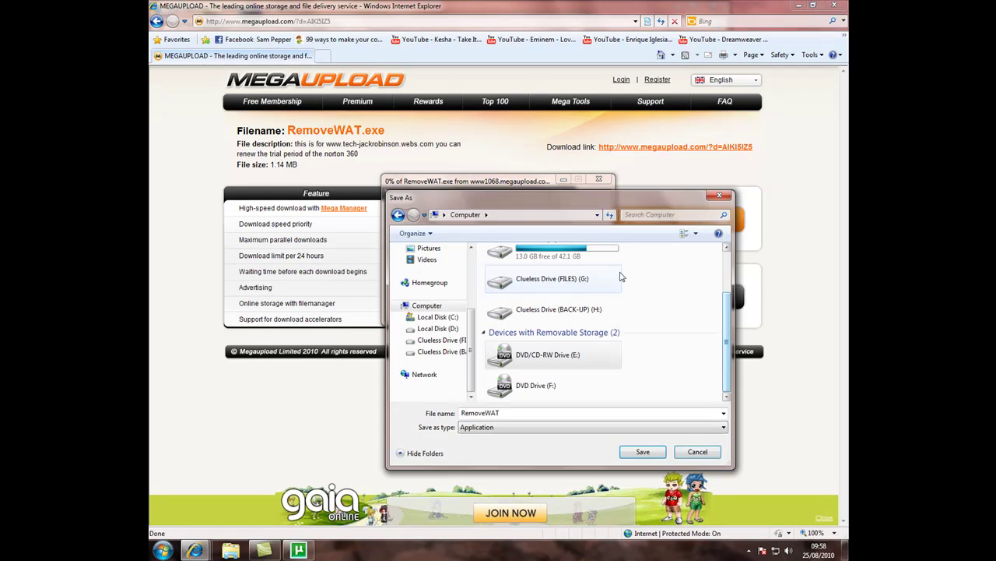
click(717, 197)
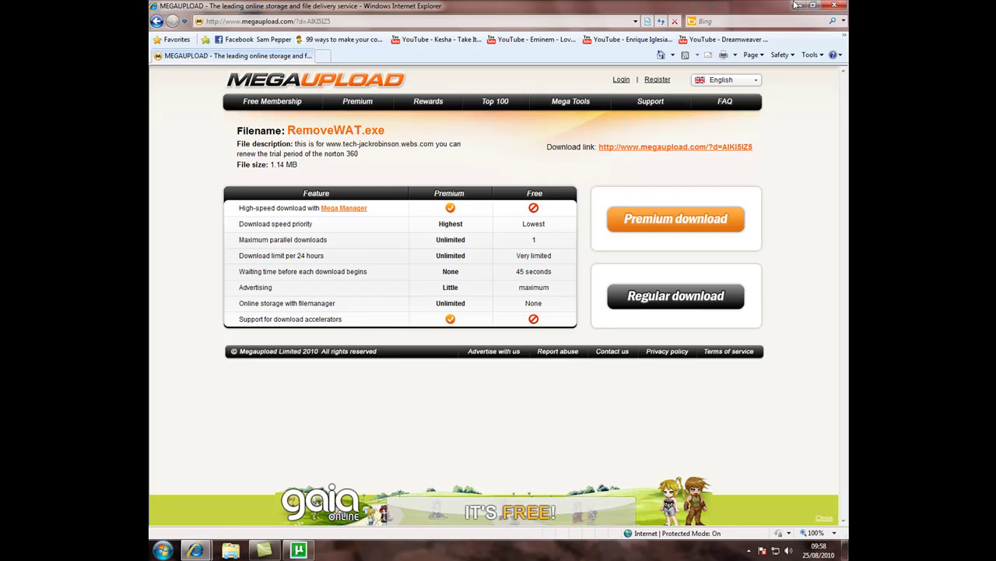
- Close the Megaupload and PartyPoker windows, check the finished Windows 7 torrent, then minimize µTorrent
click(844, 4)
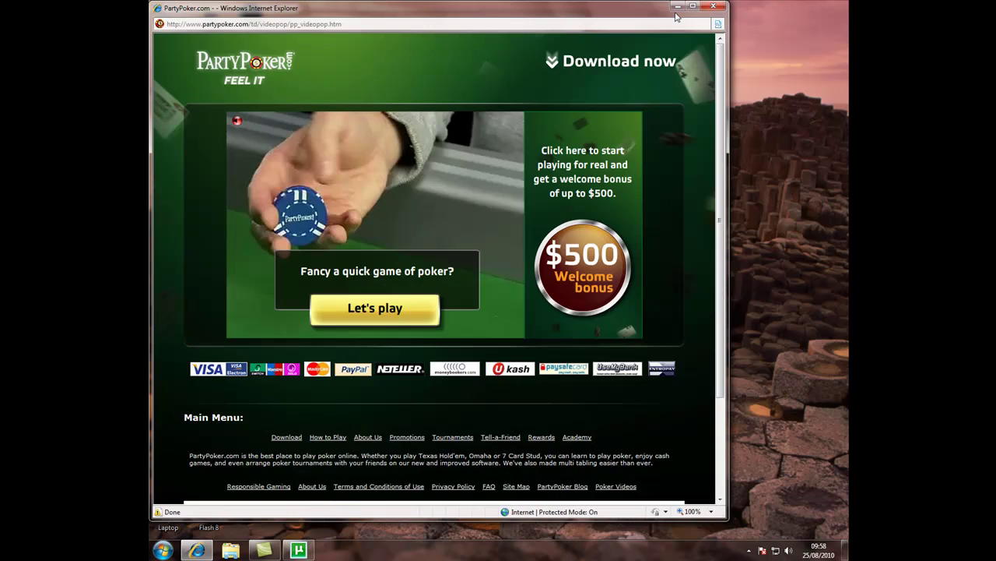
click(676, 9)
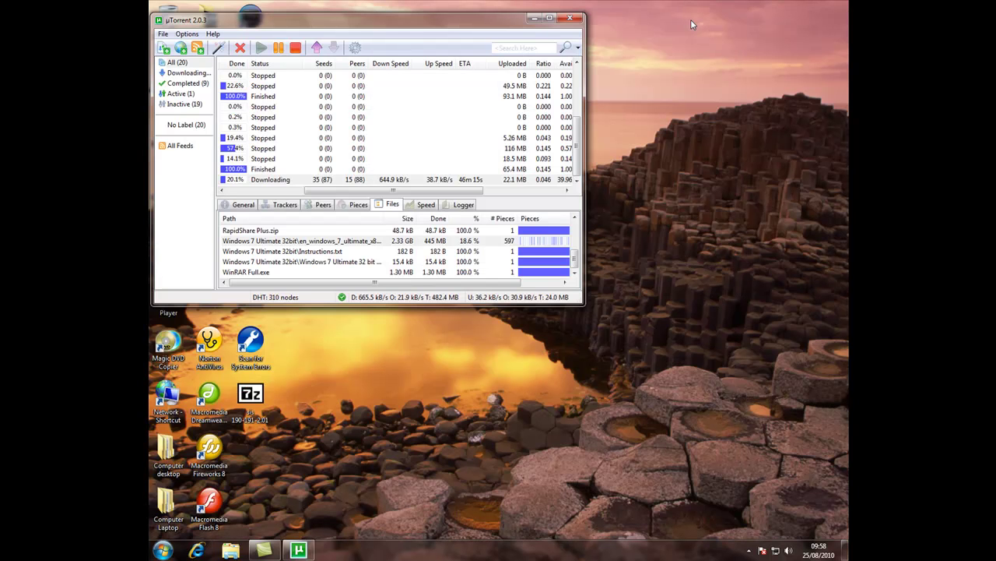
click(551, 285)
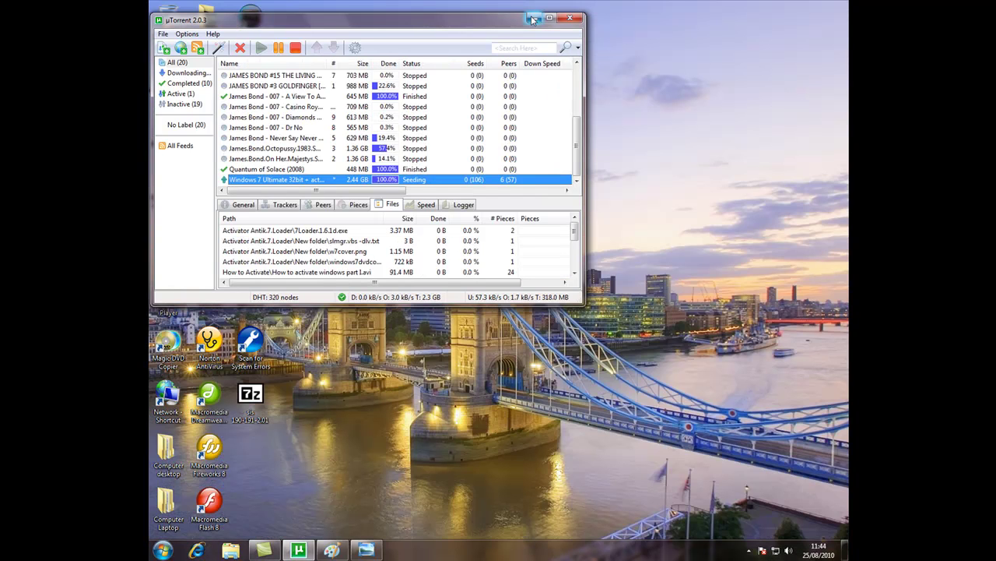
click(532, 18)
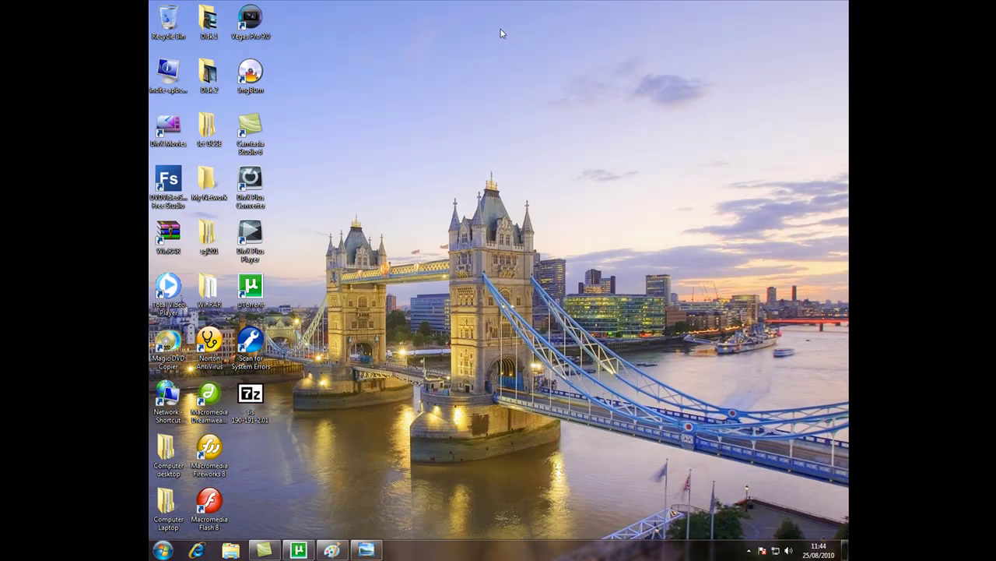
- Launch ImgBurn in Write image file to disc mode and browse for a source image
double_click(261, 88)
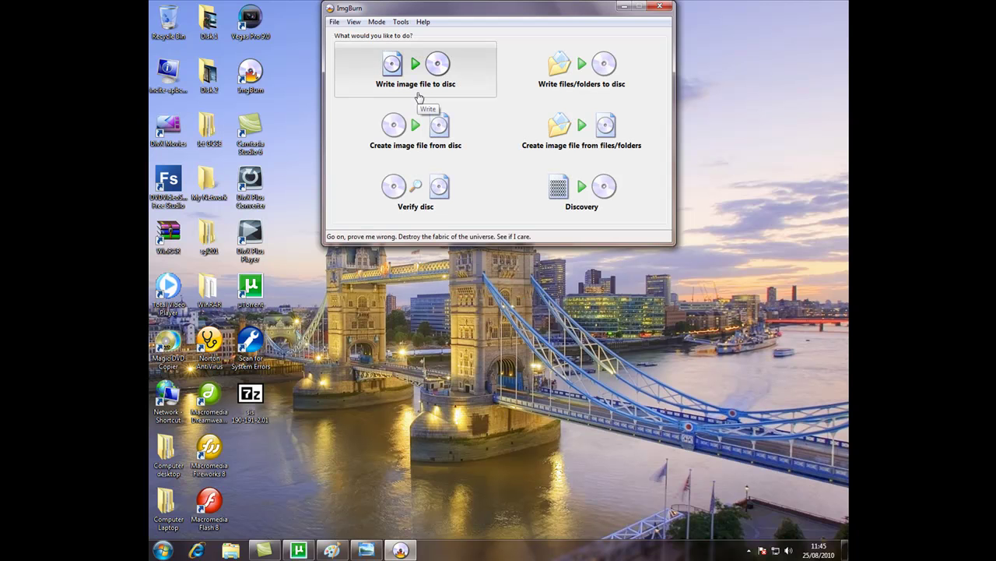
click(418, 96)
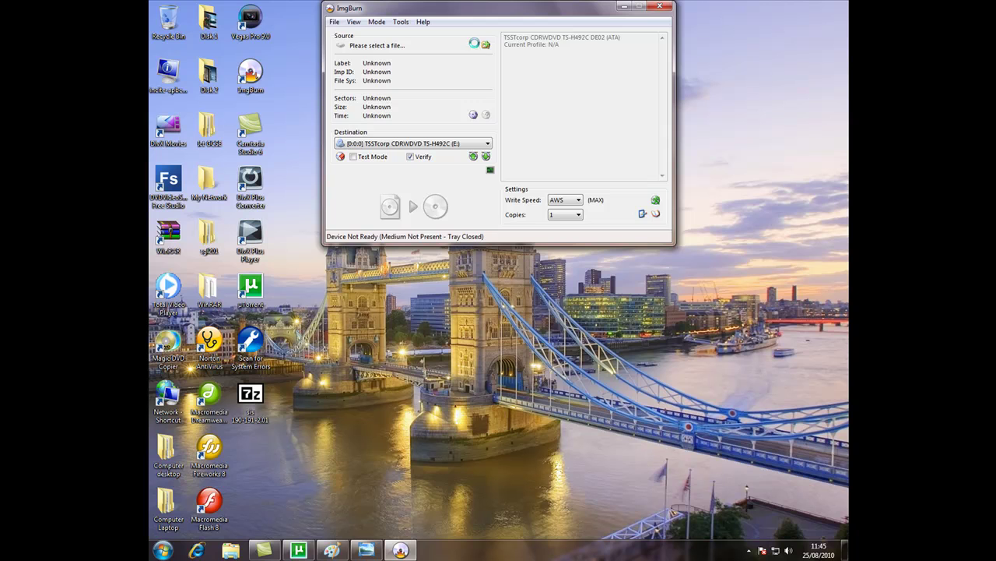
click(474, 43)
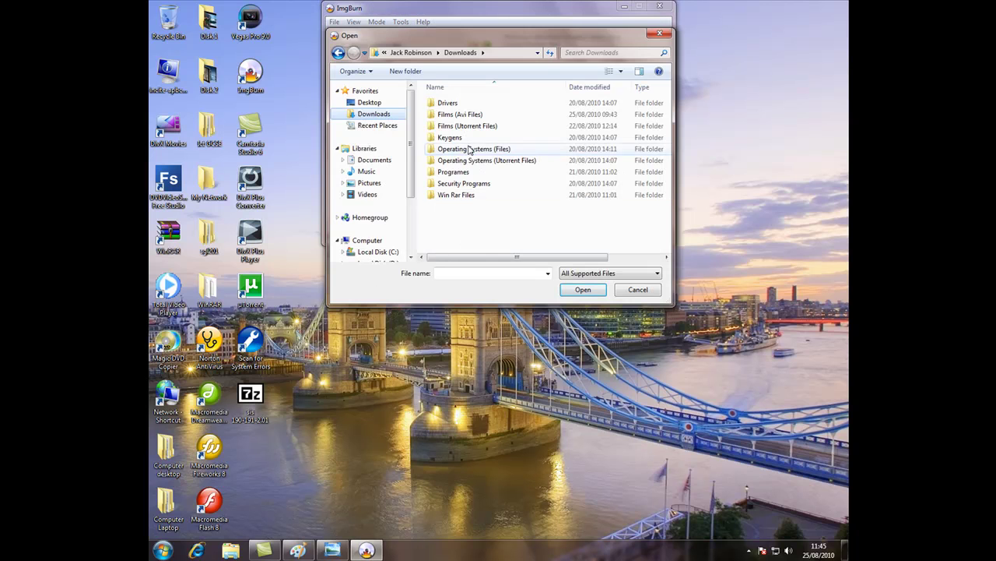
- Load the Windows 7 Ultimate x86 ISO from the Films Windows 7 folder, then close ImgBurn
double_click(452, 115)
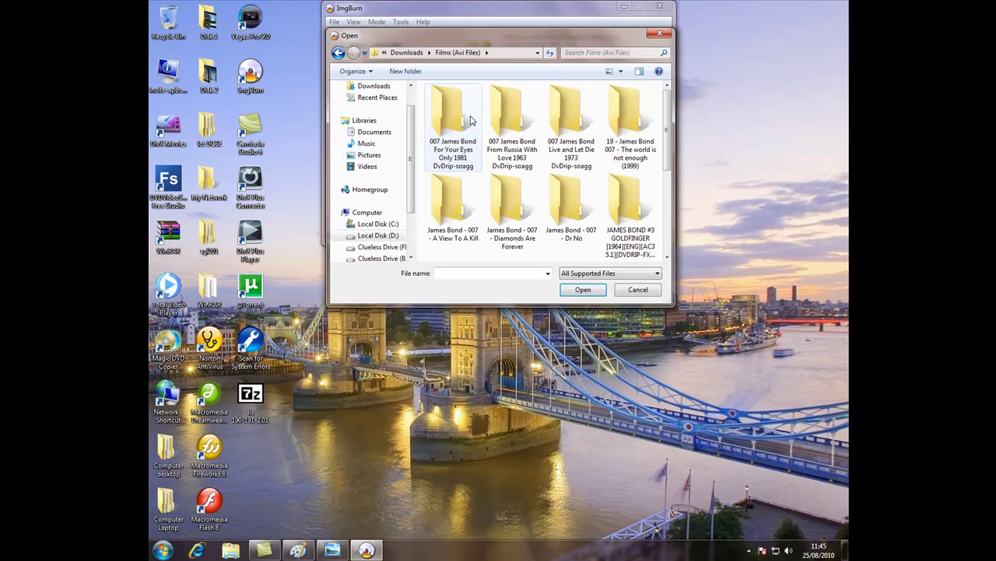
scroll(494, 201, down, 3)
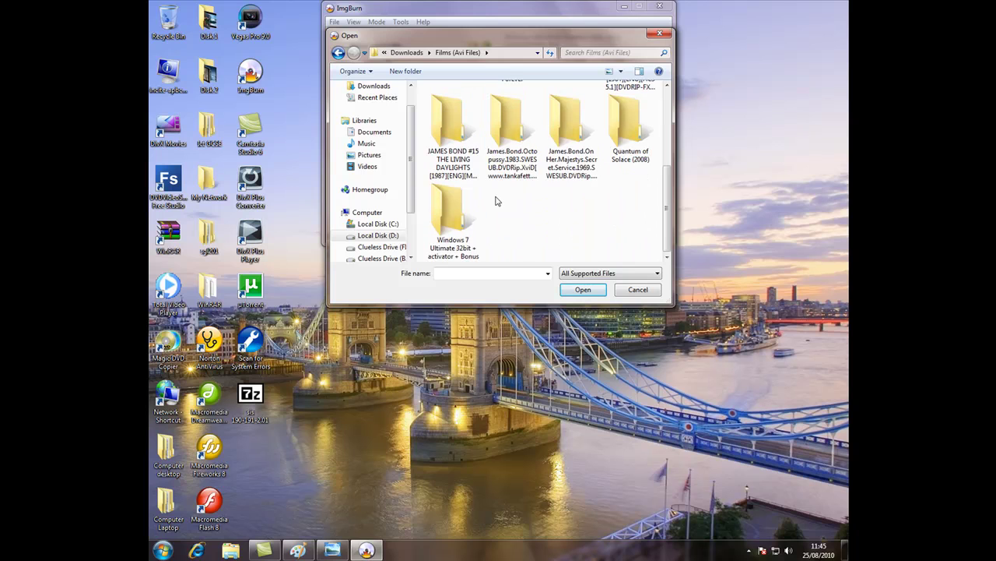
double_click(462, 228)
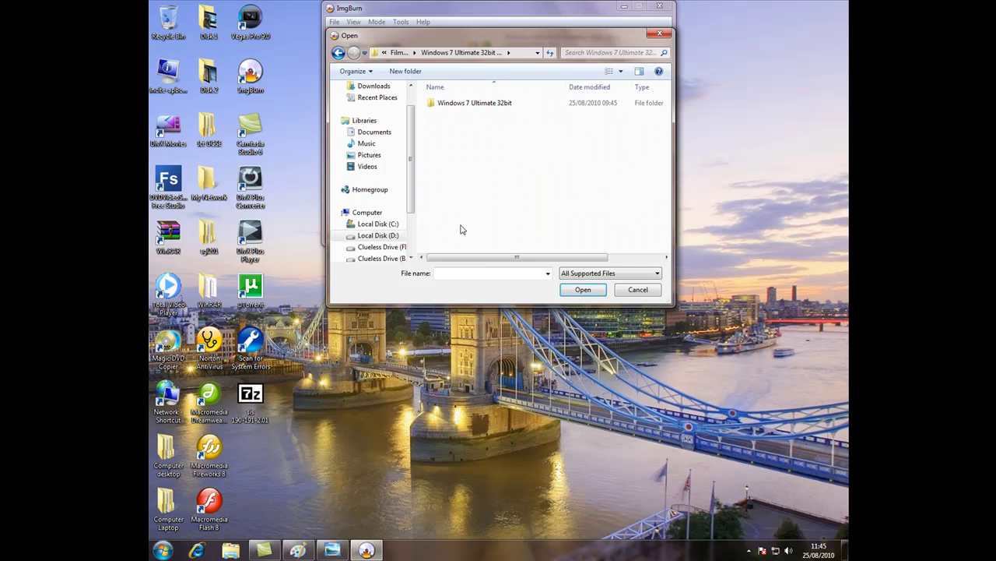
double_click(475, 103)
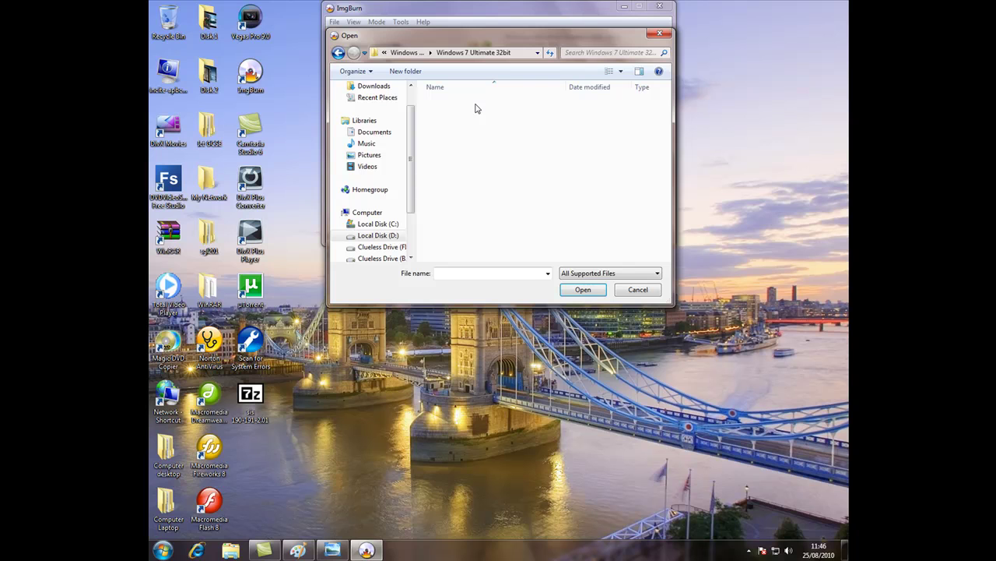
double_click(476, 104)
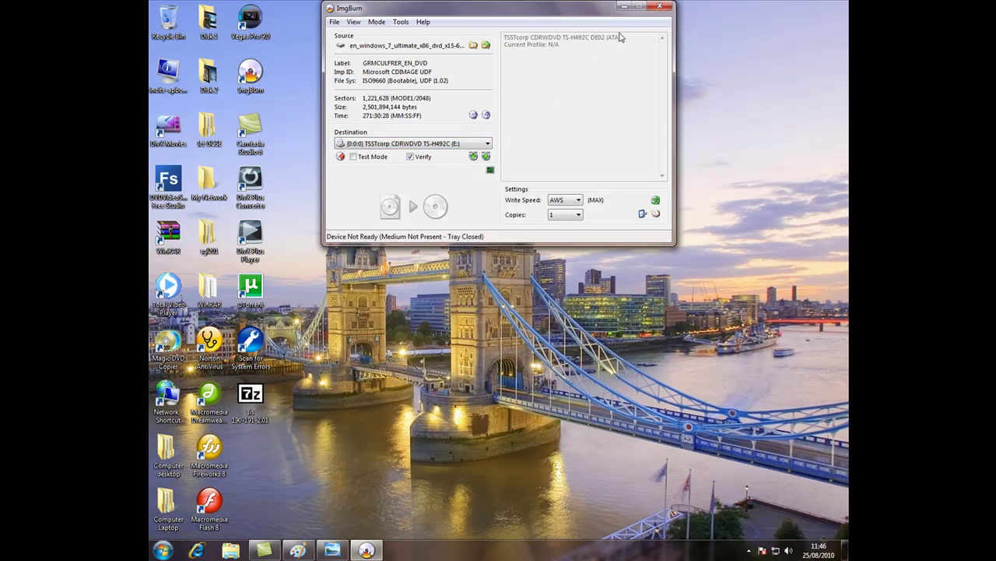
click(659, 10)
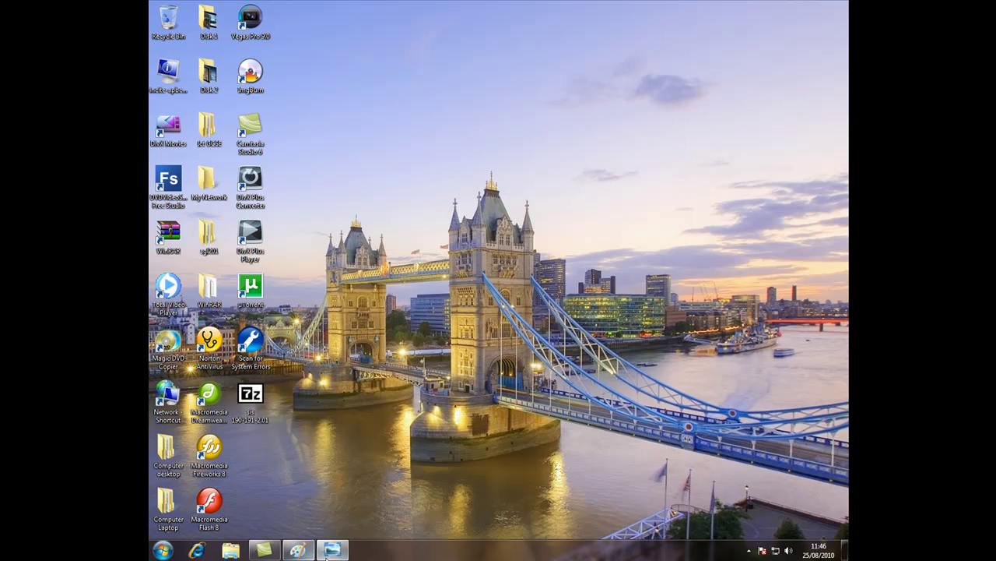
- Restore Photo Viewer and page through the Acer boot and BIOS photos to 'Windows is loading files'
click(332, 551)
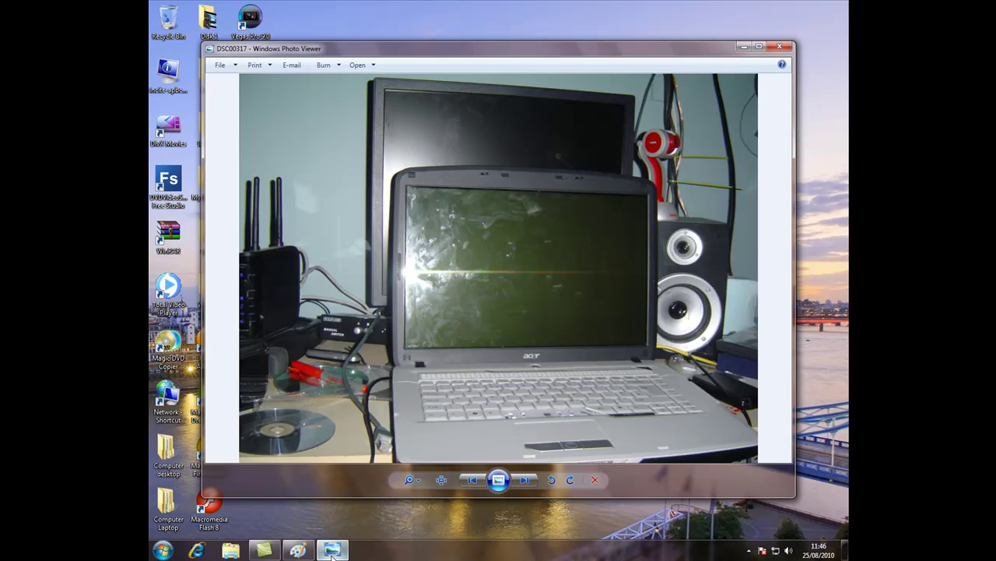
click(526, 481)
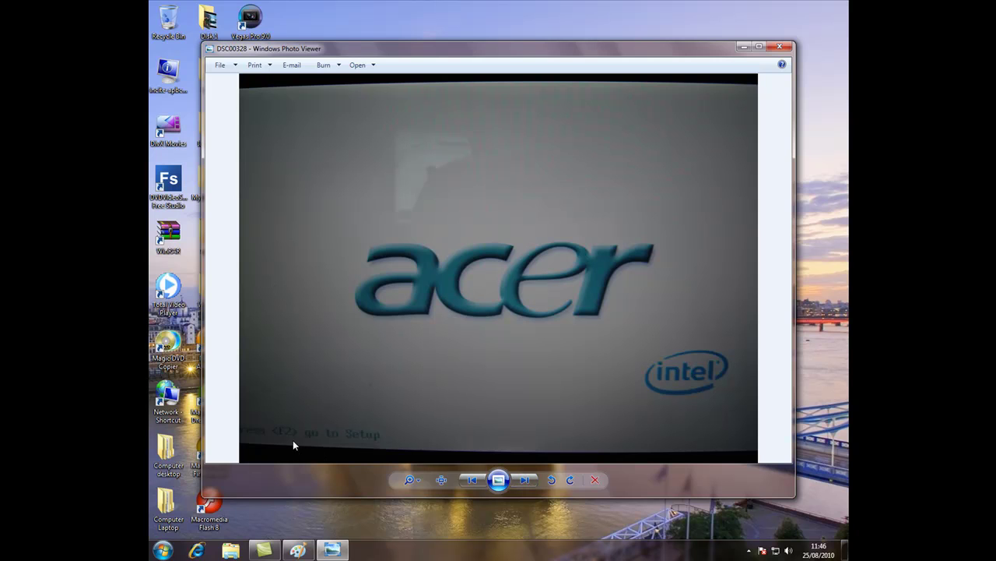
click(527, 481)
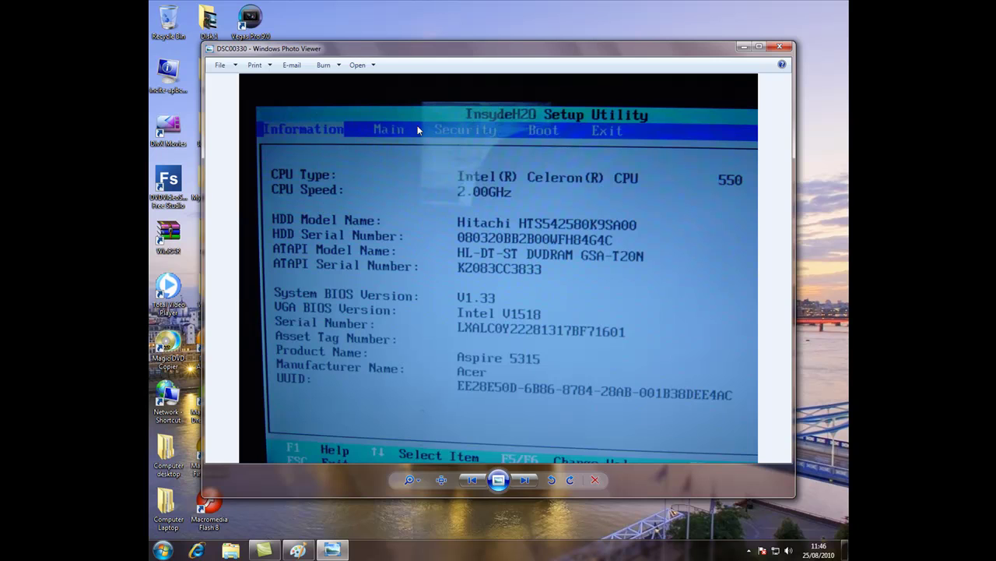
click(527, 480)
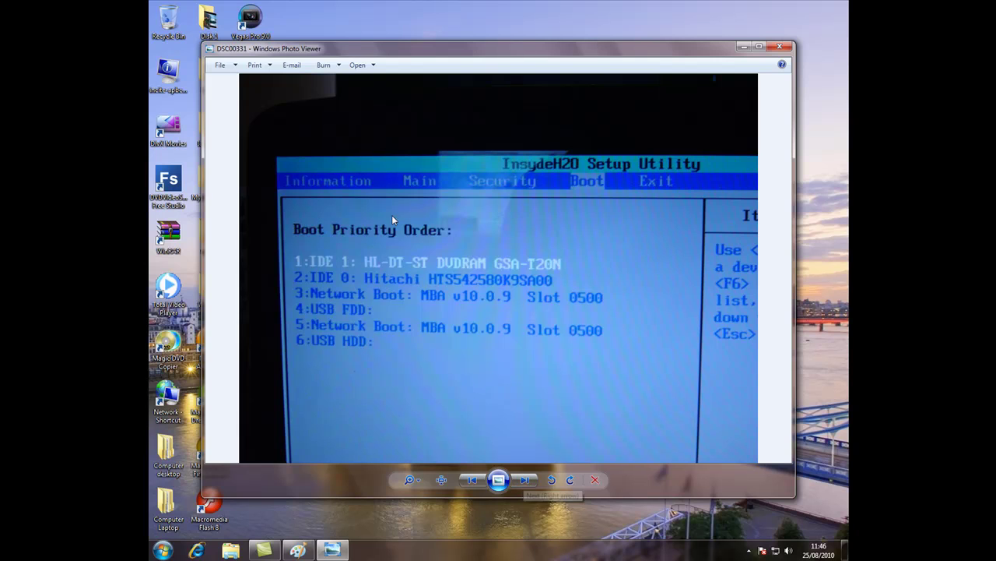
click(518, 481)
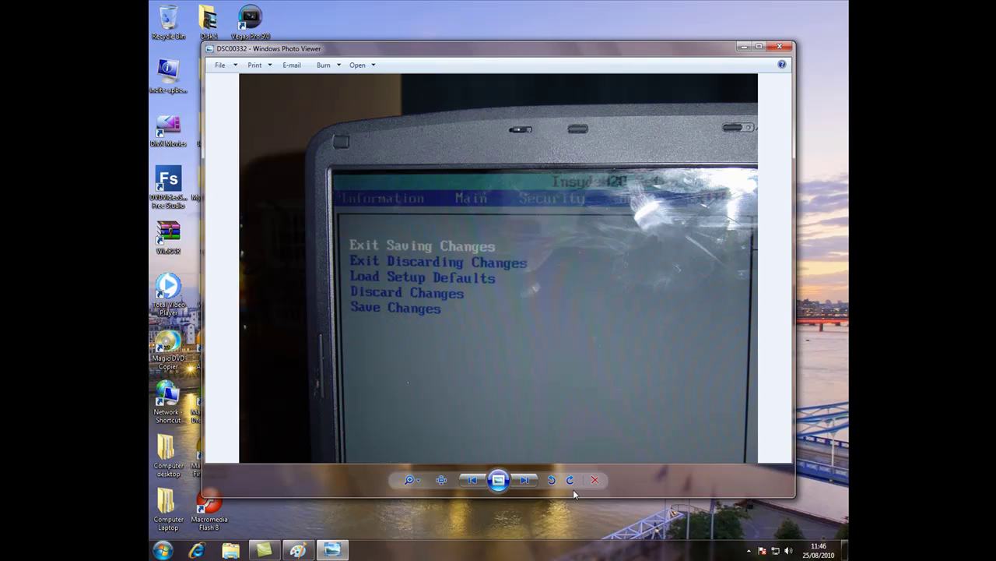
click(523, 480)
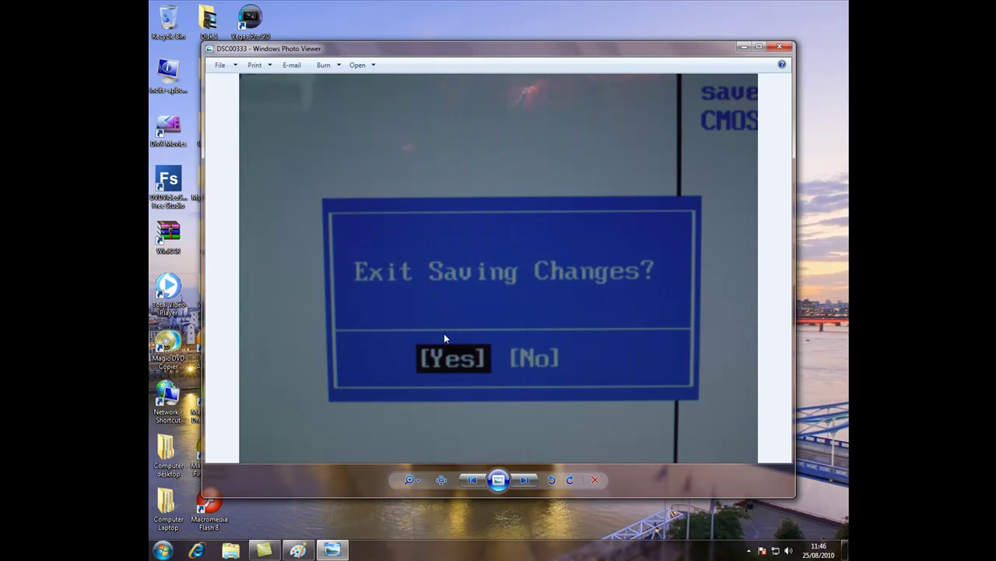
click(527, 479)
click(530, 480)
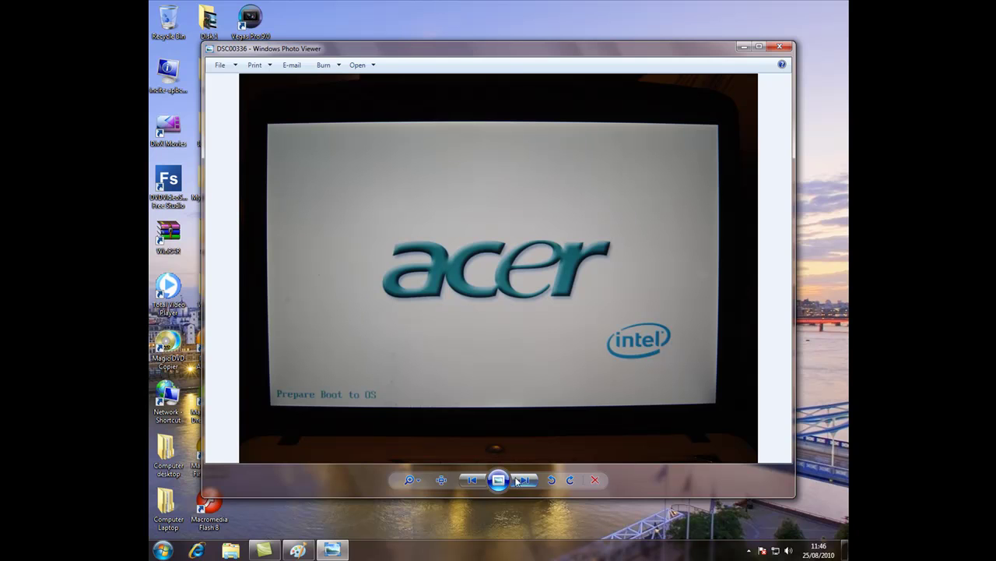
click(525, 480)
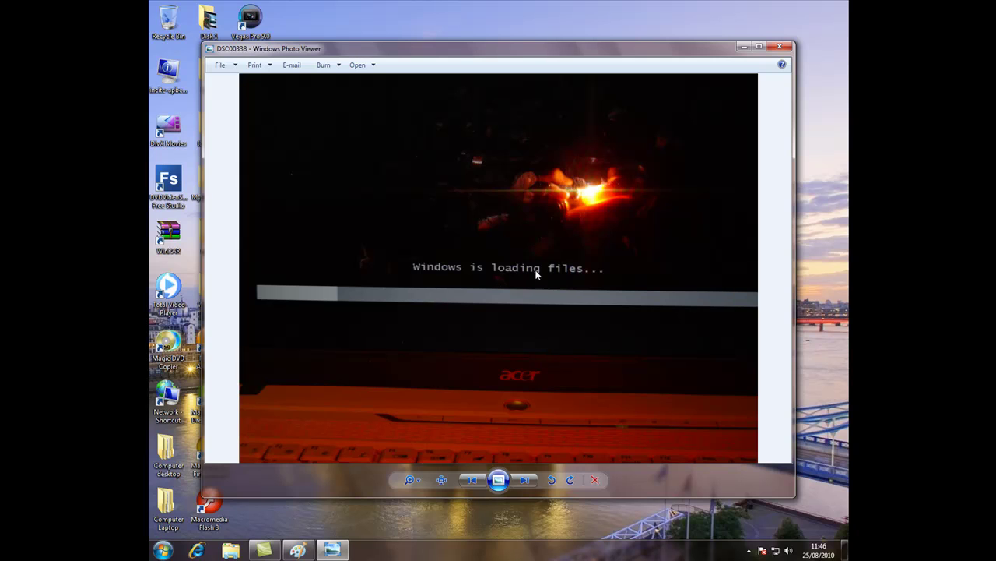
- Page through the Starting Windows, language, Install now and setup photos to the license terms, then minimize the viewer
click(518, 480)
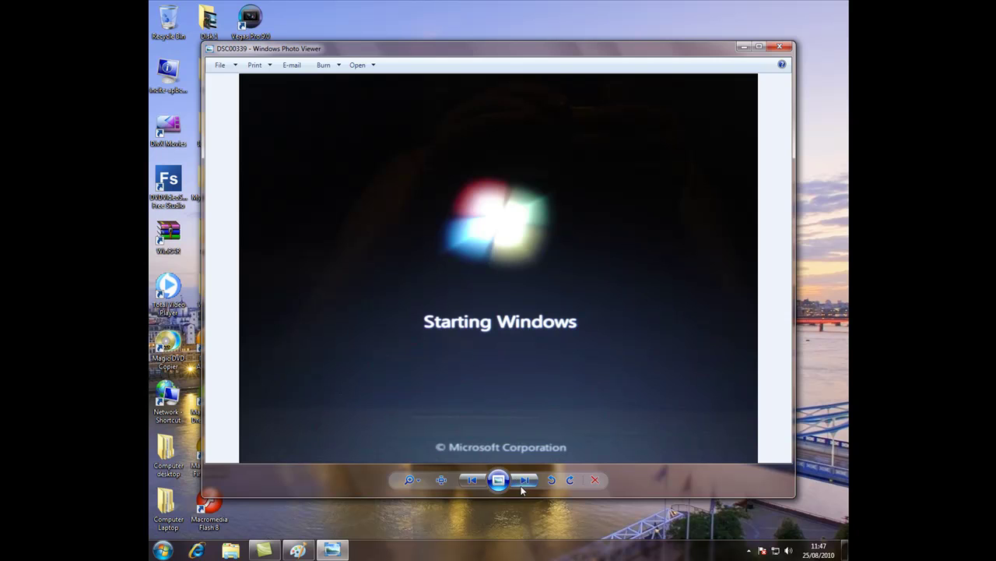
click(521, 486)
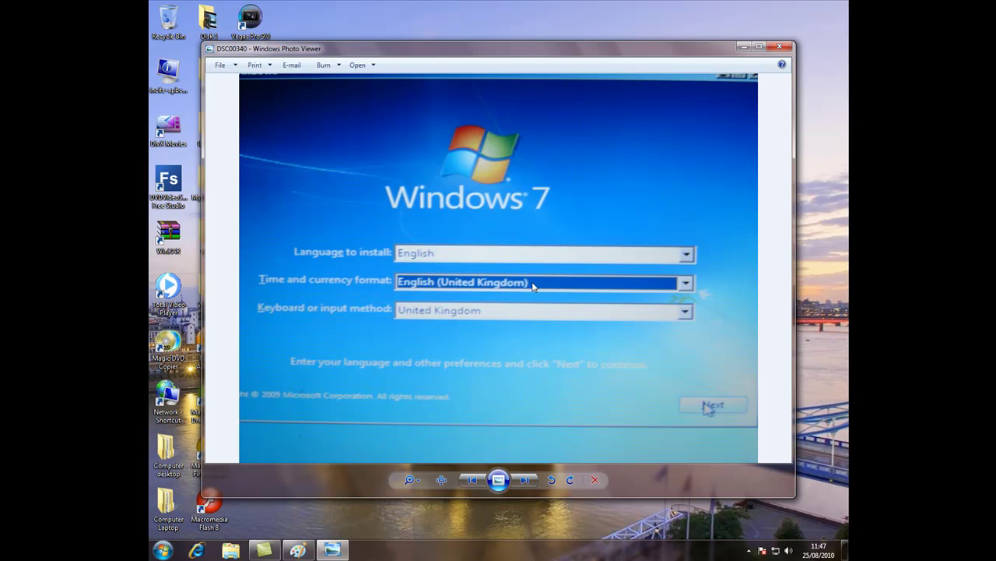
click(526, 480)
click(529, 487)
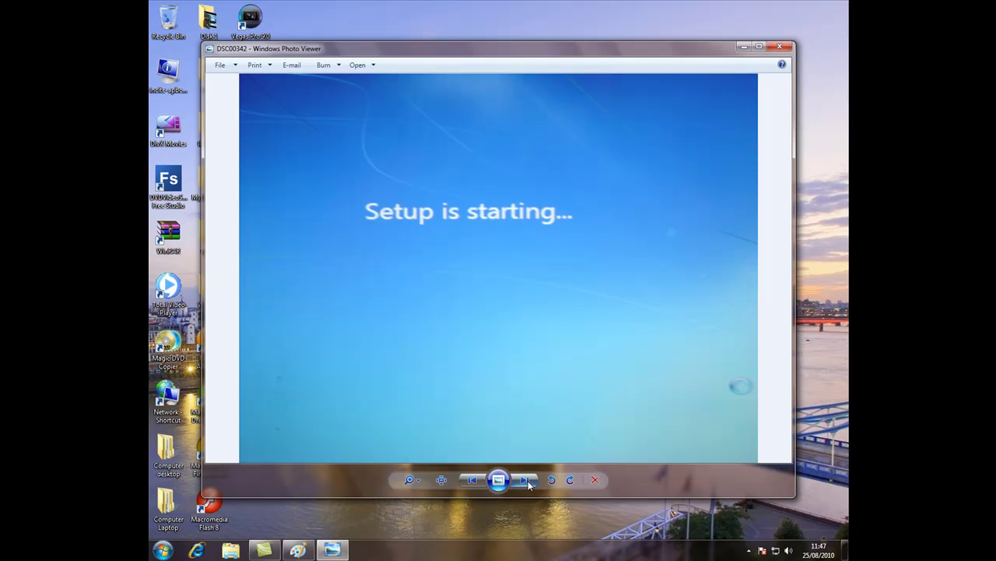
click(528, 485)
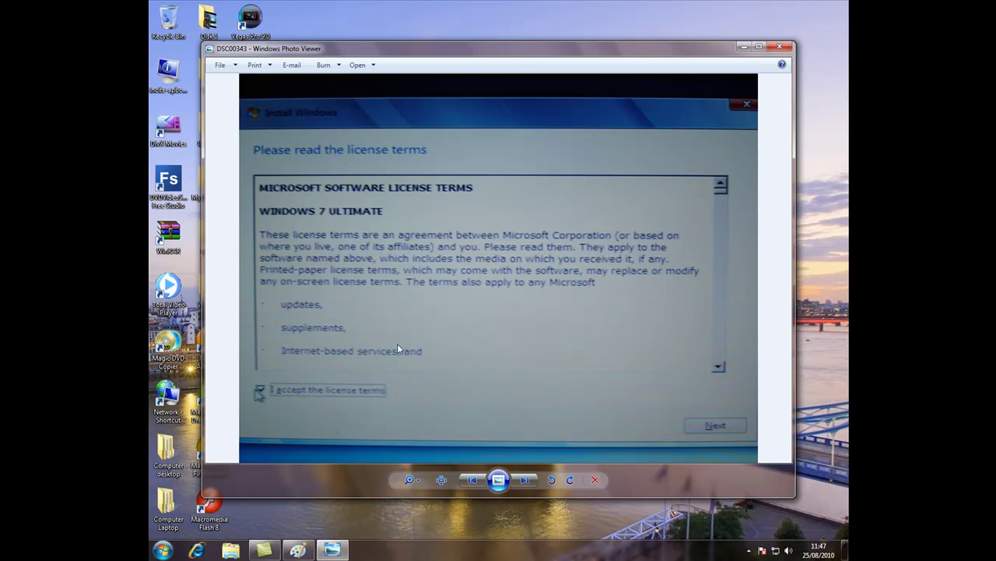
click(331, 550)
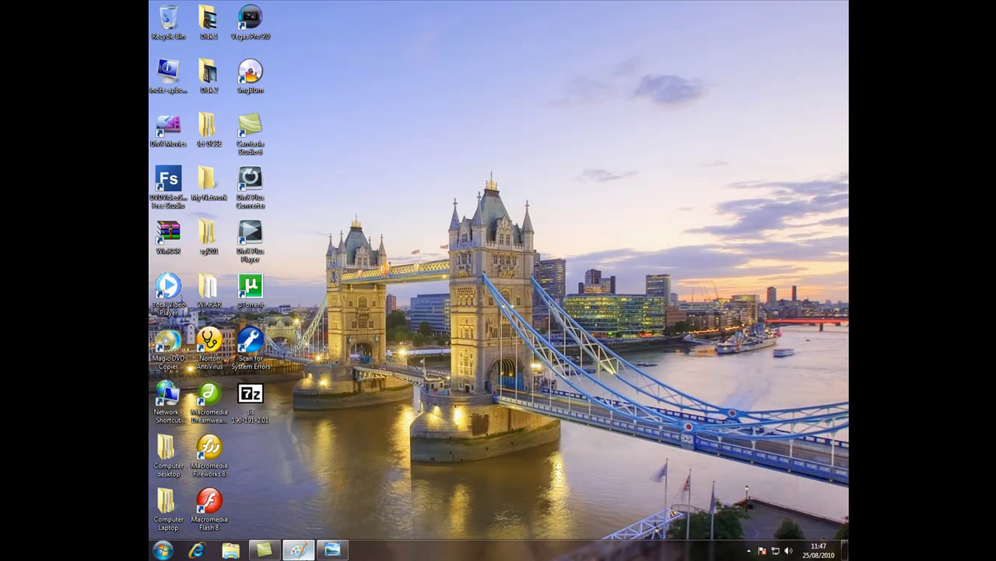
- View the Paint screenshot with Custom (advanced) circled, then return to license photo DSC00343
click(304, 553)
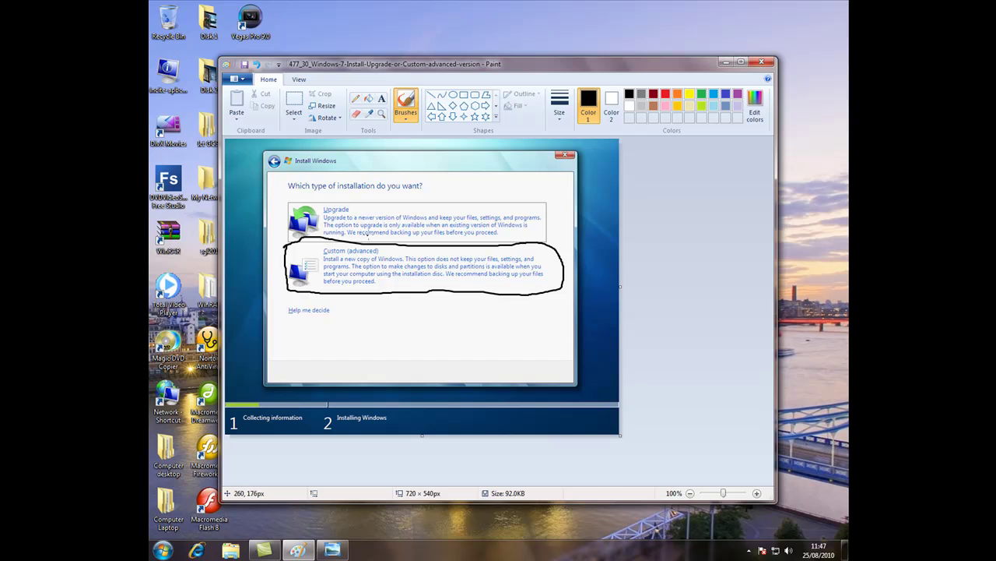
click(332, 549)
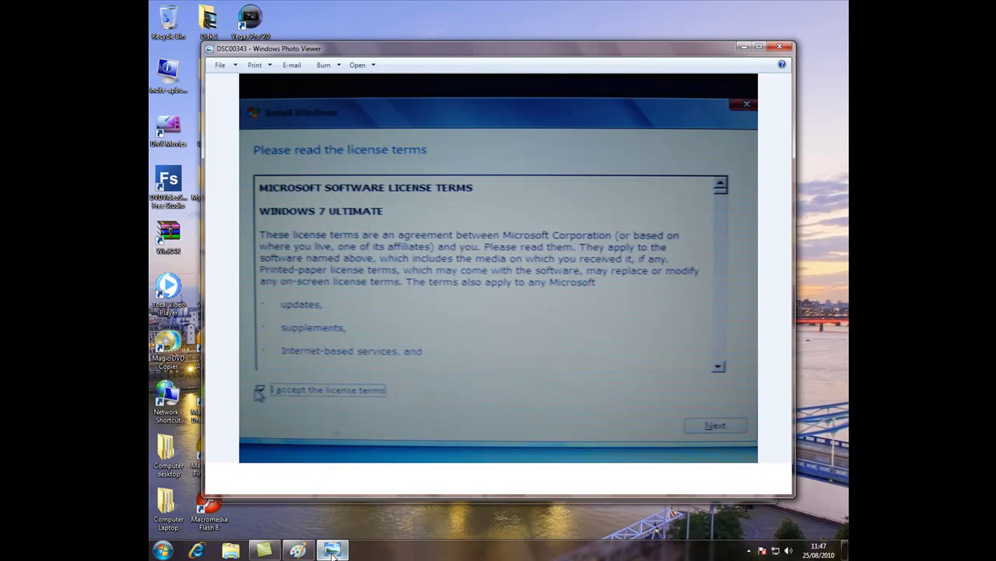
- Advance past the partition and Windows.old warning photos to DSC00346, 'Expanding Windows files (0%)'
click(519, 479)
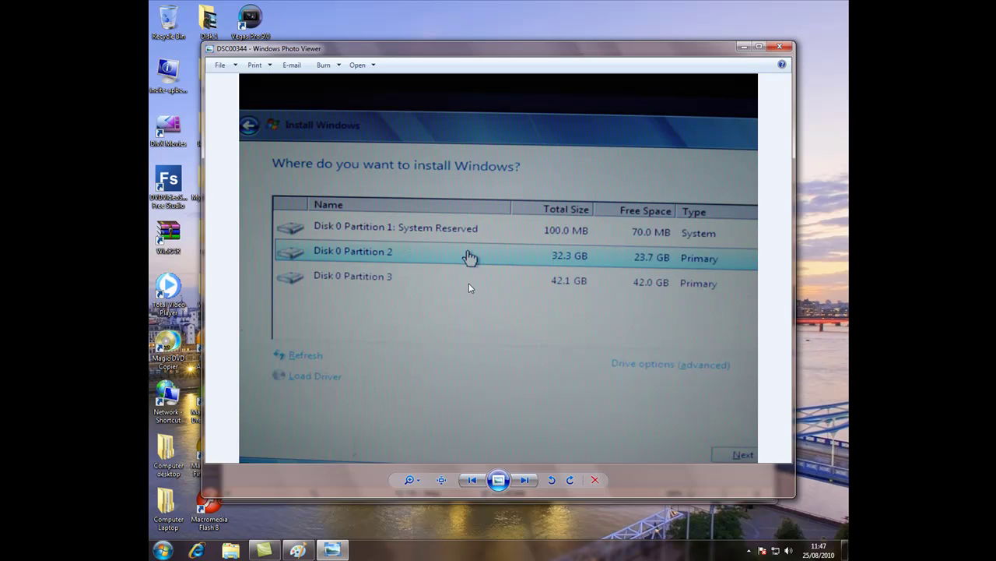
click(526, 480)
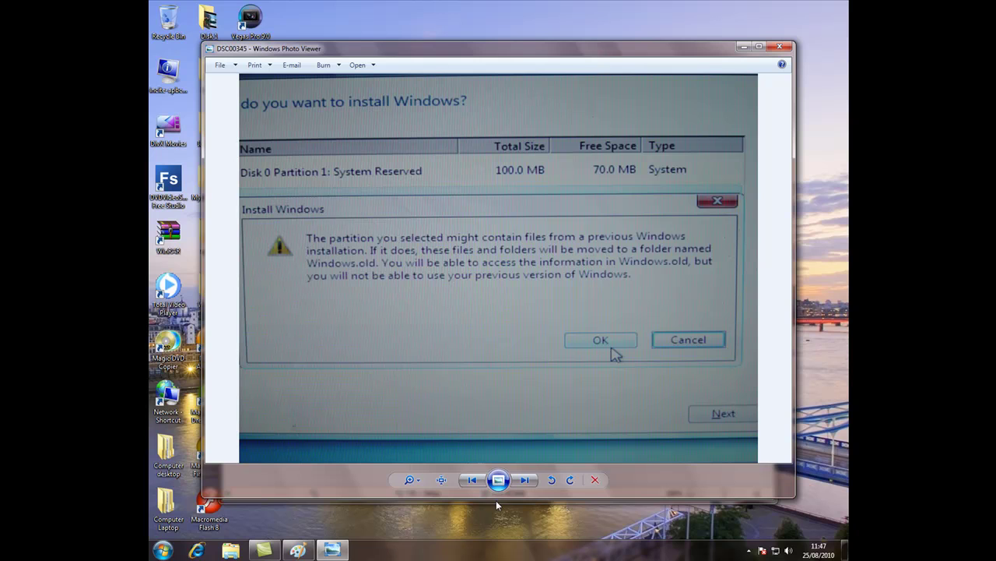
click(532, 481)
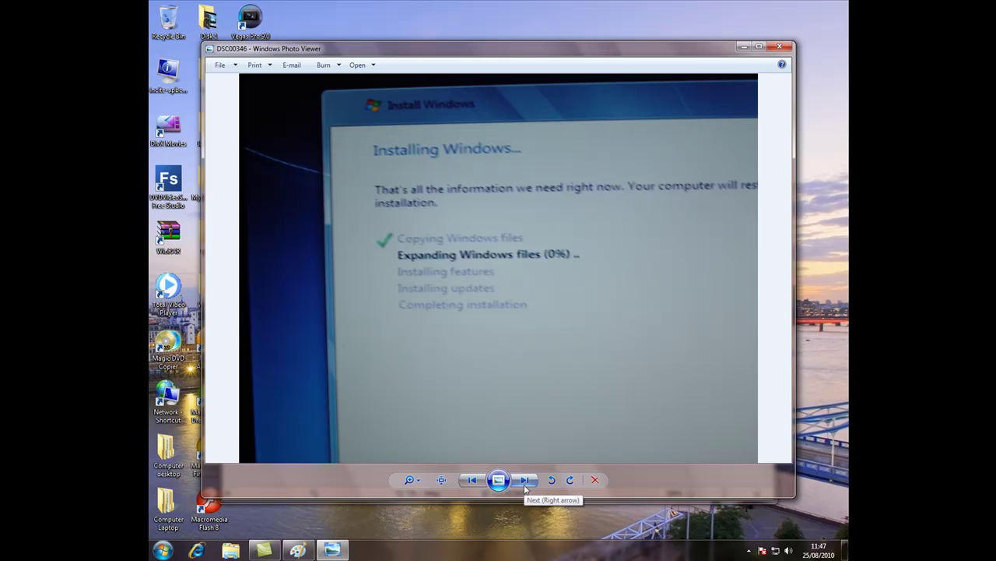
- Page from DSC00347 through the install, restart and video-check photos to DSC00354's user-name screen
click(524, 483)
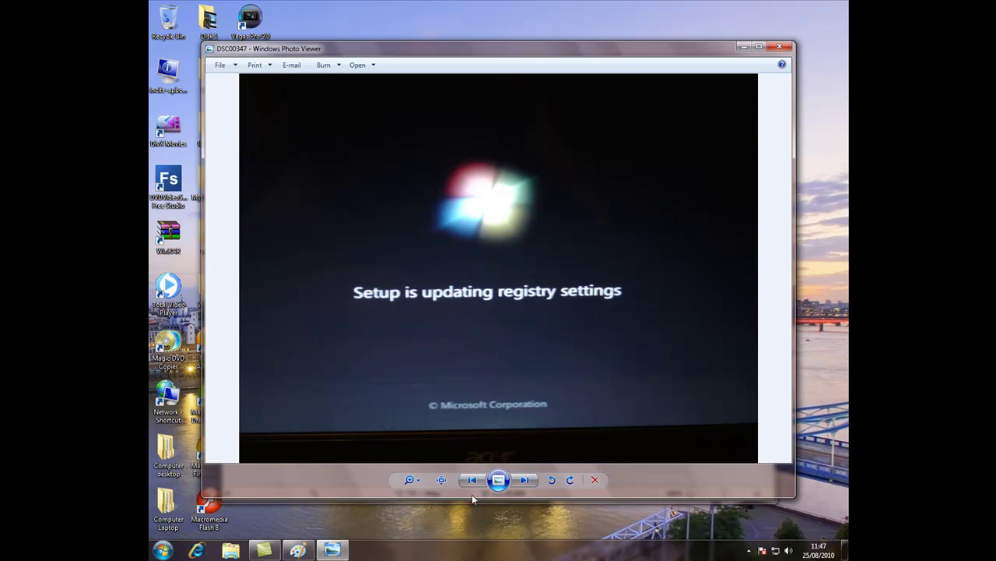
click(525, 484)
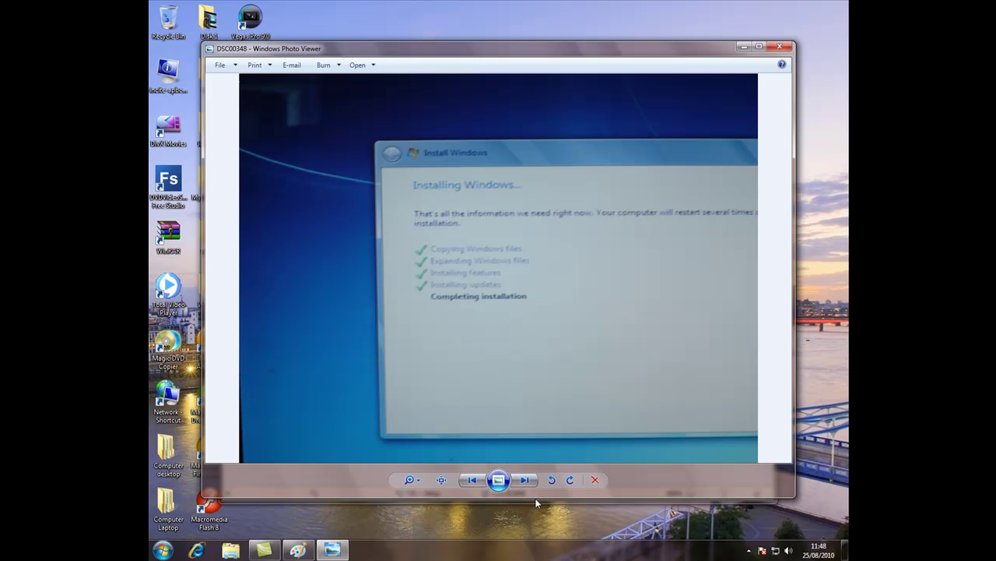
click(520, 479)
click(518, 476)
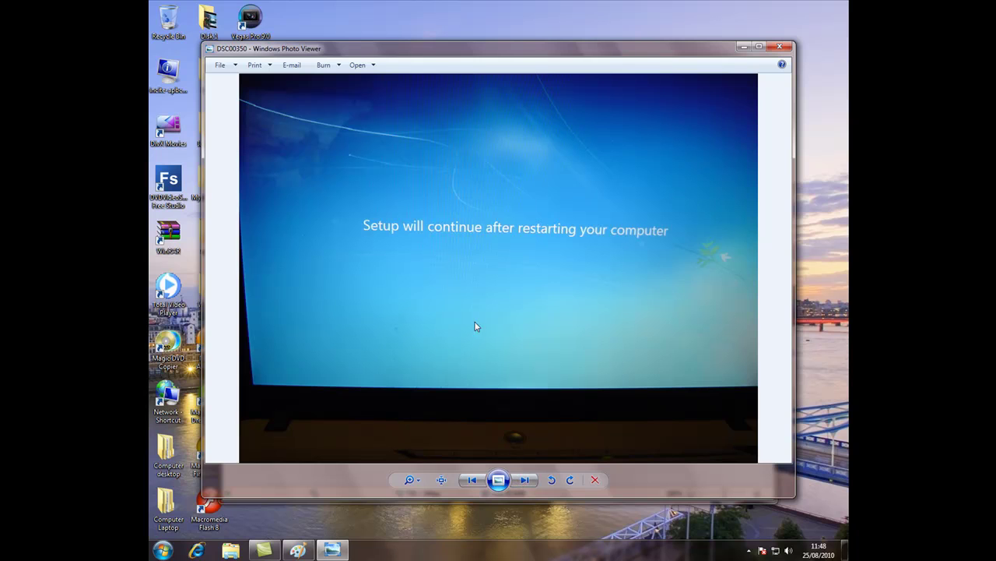
click(532, 480)
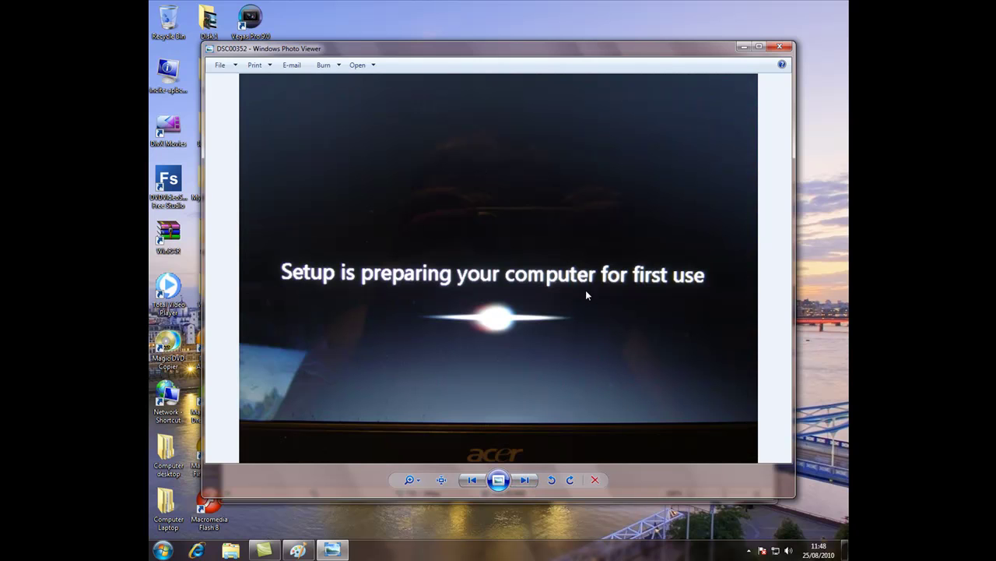
click(525, 481)
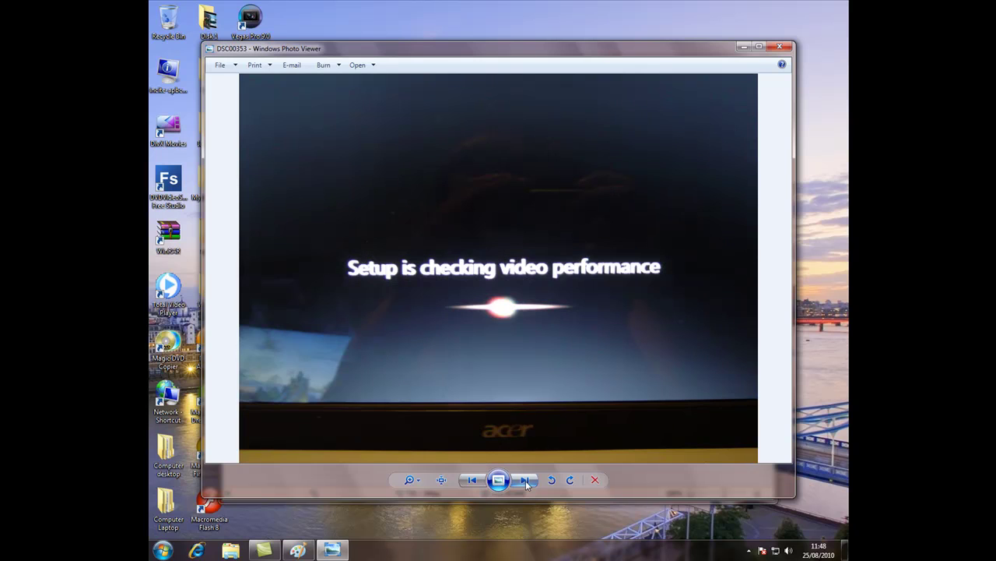
click(525, 481)
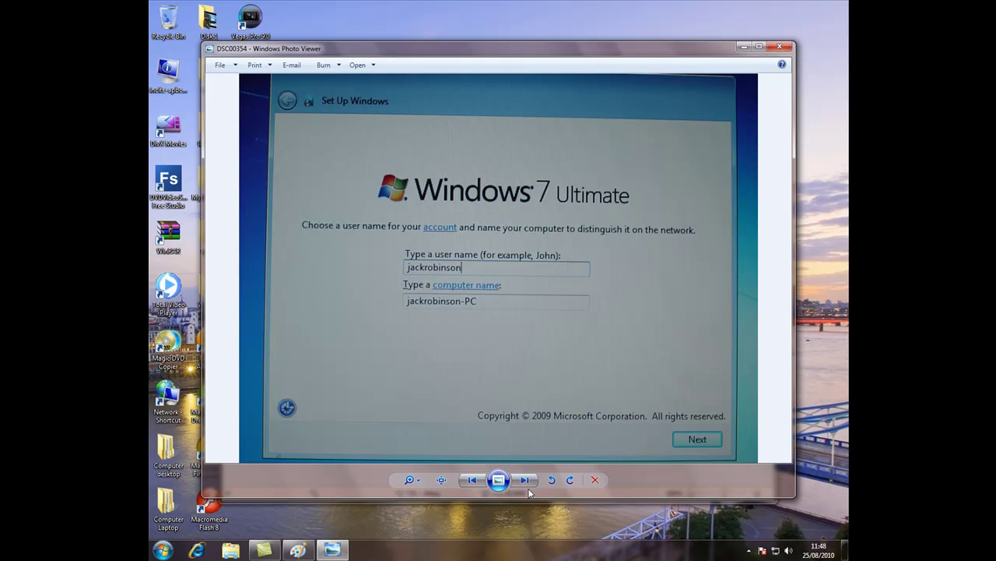
- Page through the password, product key, time, wireless and finalizing photos to DSC00362
click(531, 484)
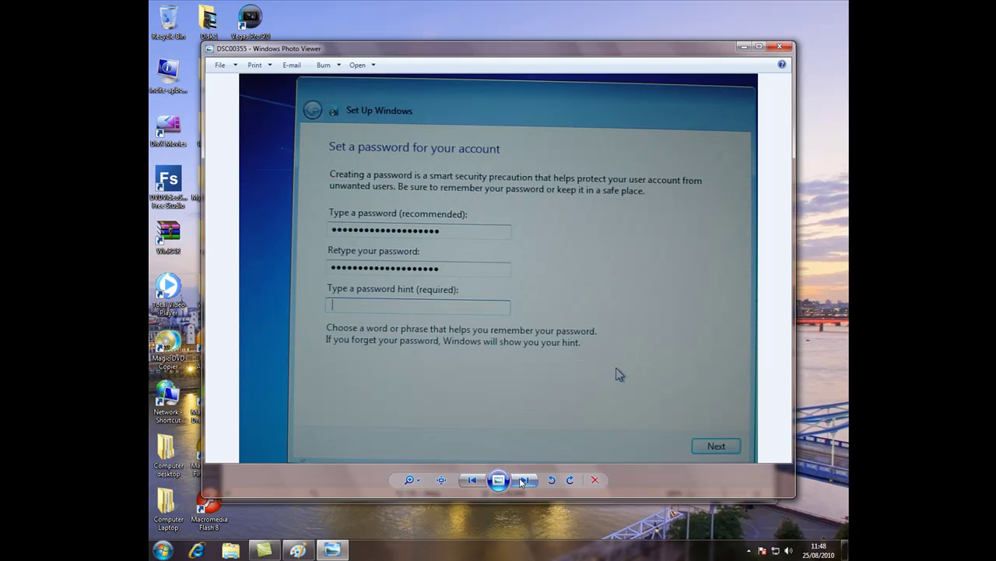
click(522, 480)
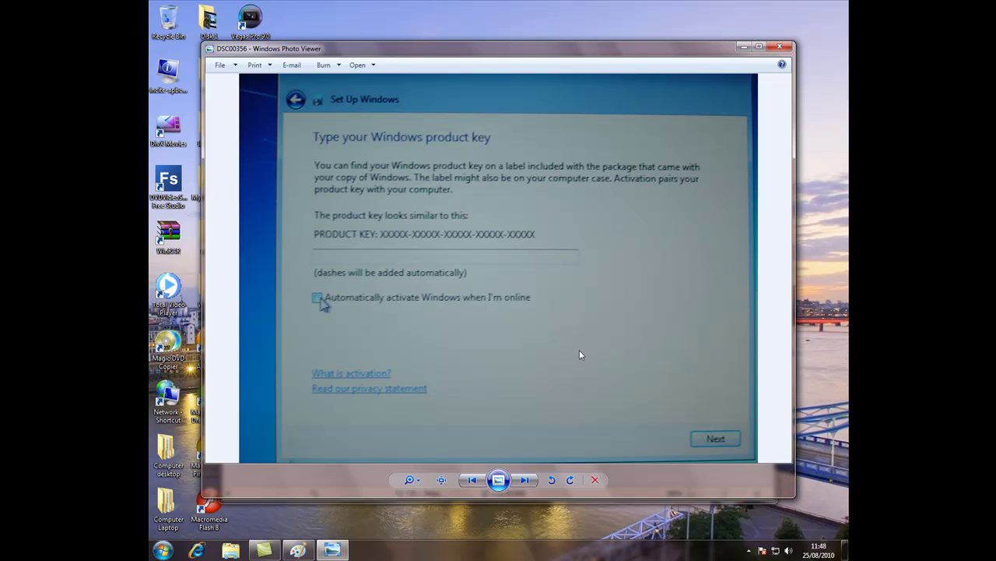
click(522, 480)
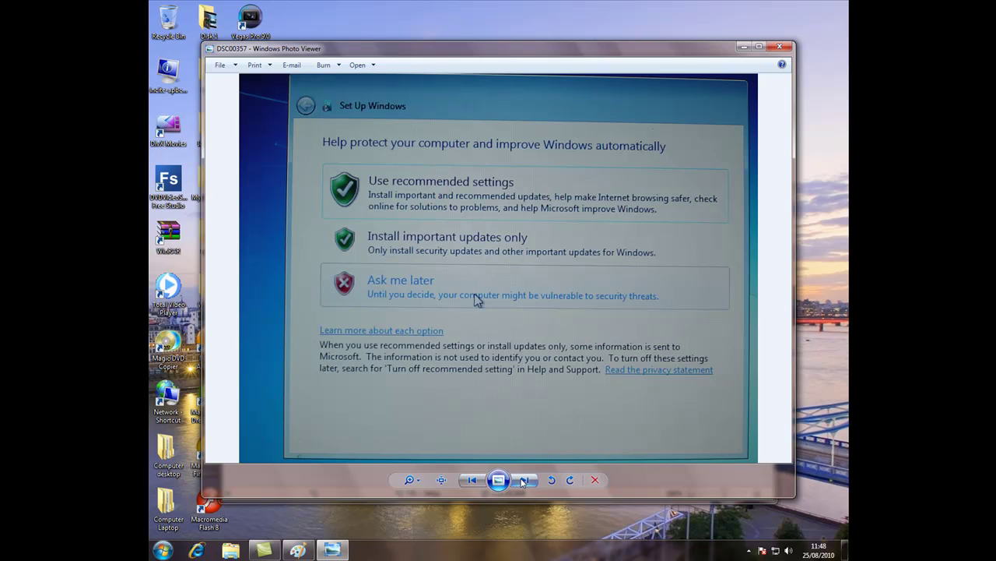
click(522, 480)
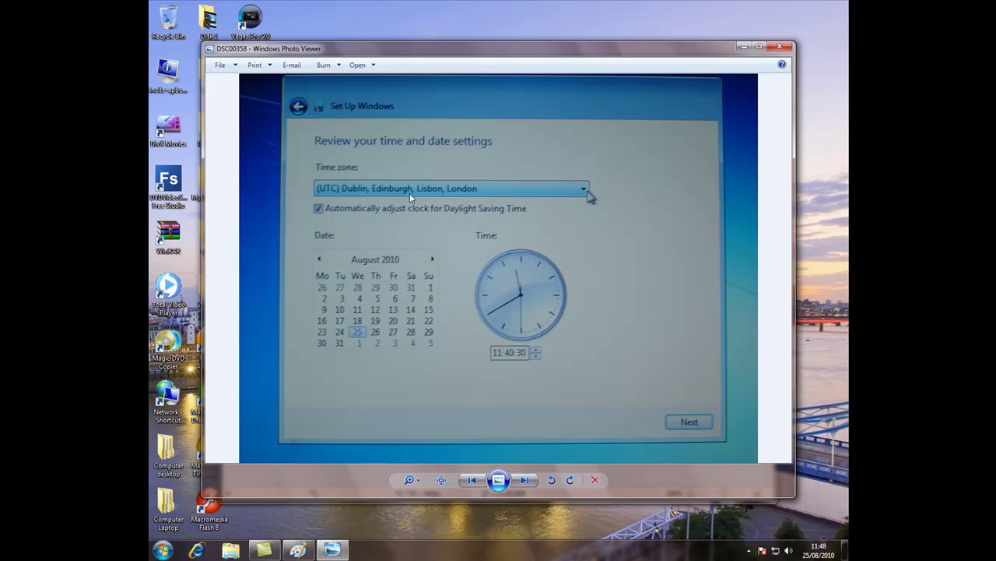
click(521, 483)
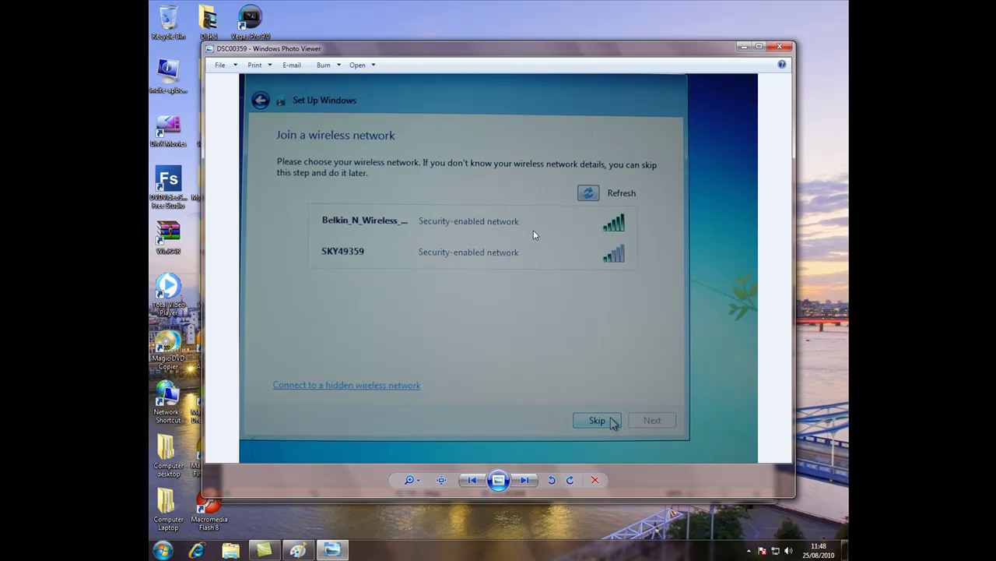
click(527, 482)
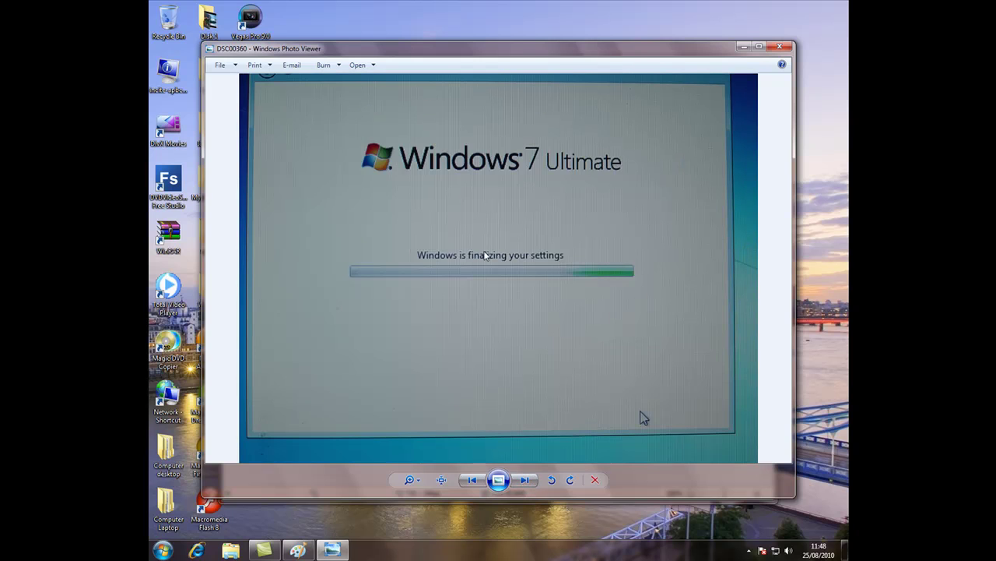
click(527, 480)
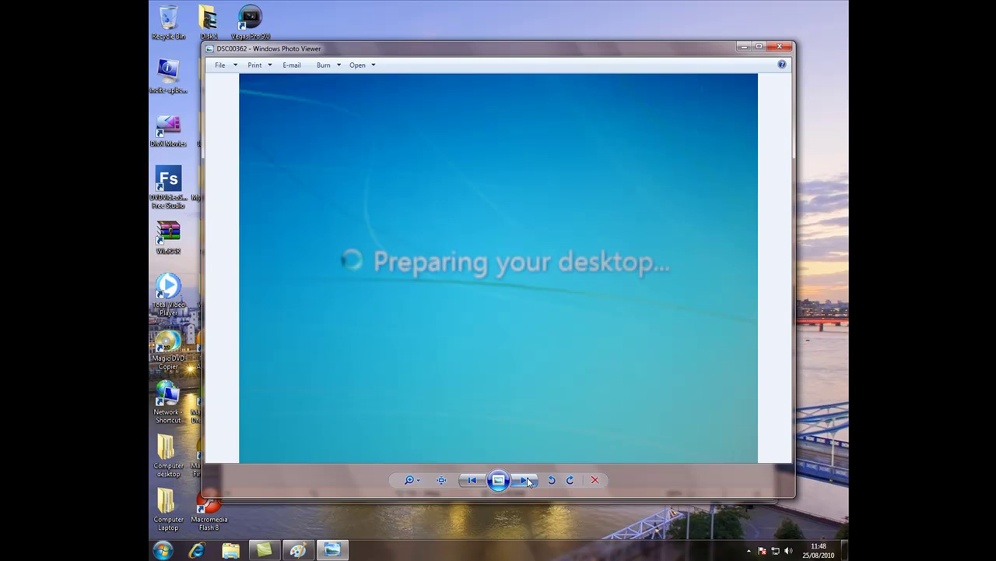
- Show the finished Windows 7 desktop photo, then bring up the screen recorder from the hidden tray icons
click(527, 480)
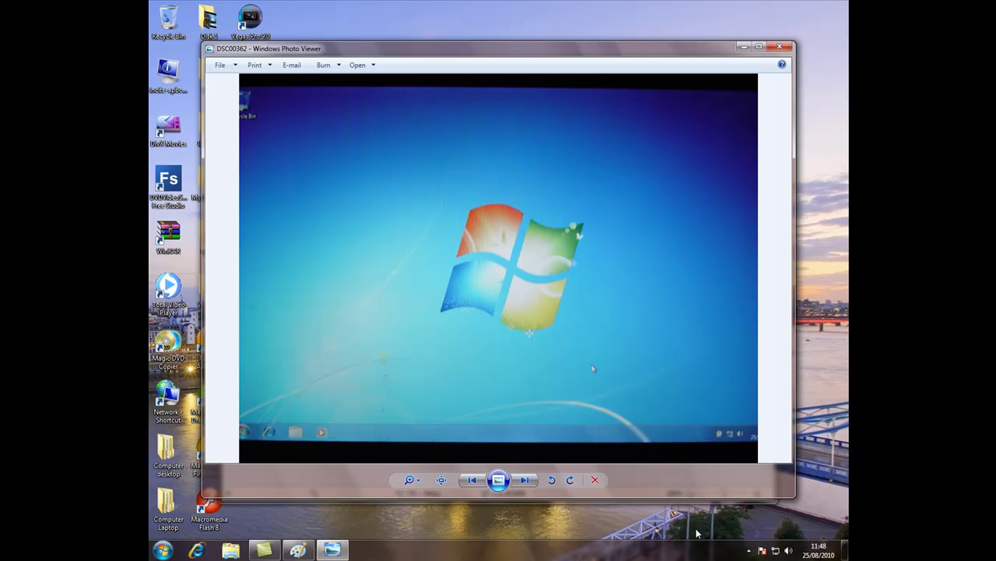
click(749, 550)
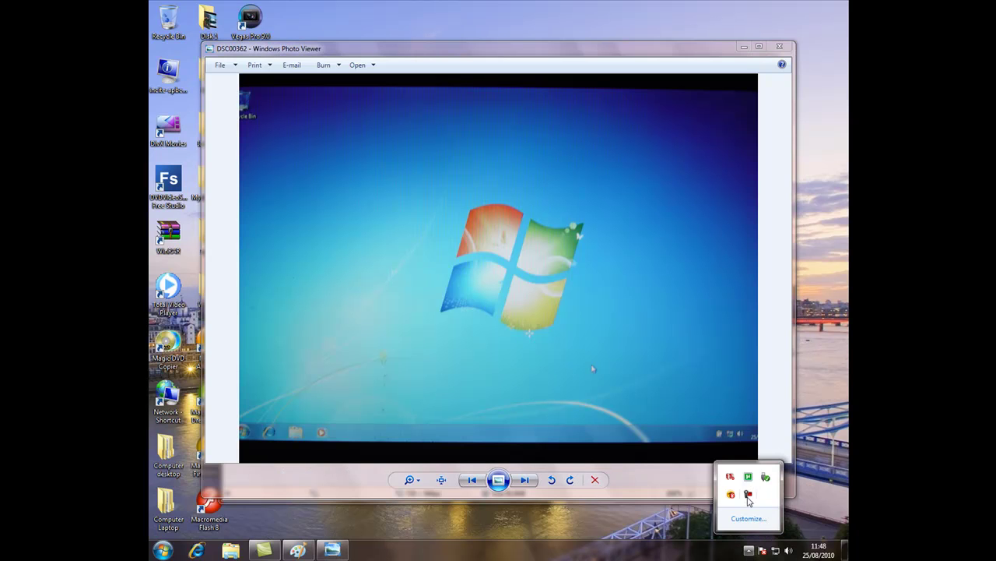
click(749, 496)
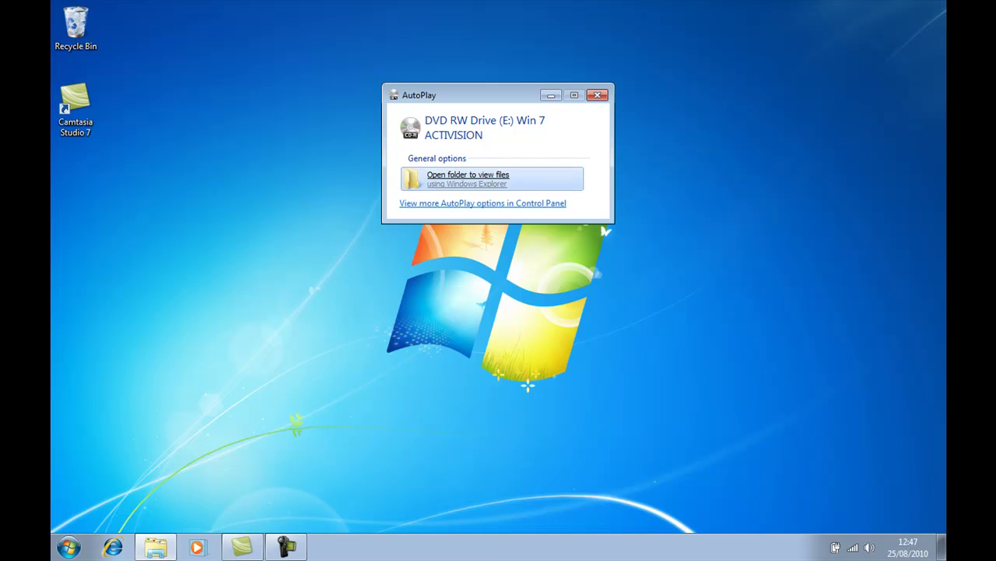
- Copy RemoveWAT from the Win 7 disc folder onto the desktop and close the folder
click(468, 178)
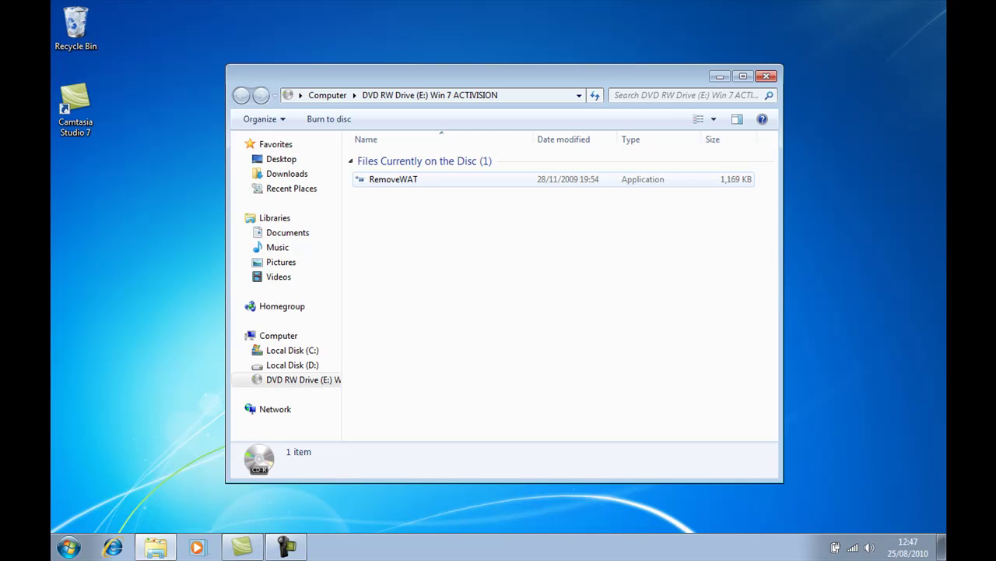
drag(459, 178, 128, 179)
click(393, 179)
click(766, 76)
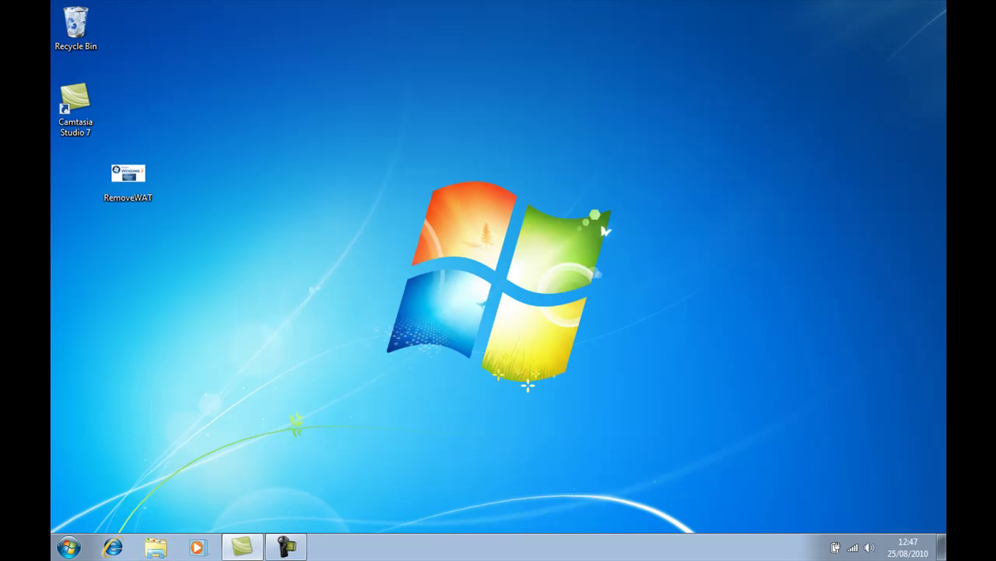
- Run RemoveWAT as administrator and confirm the WAT restore
right_click(132, 191)
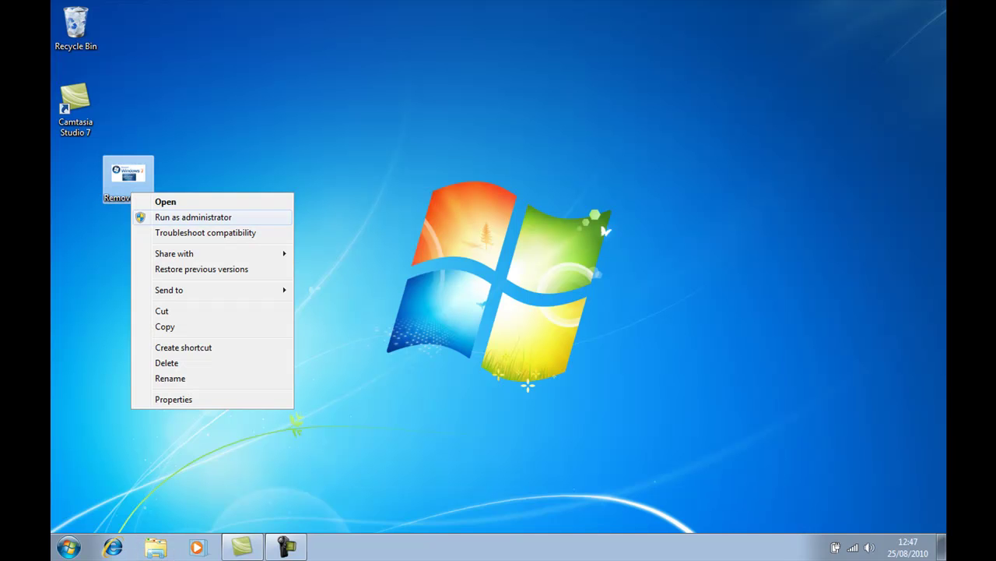
click(171, 216)
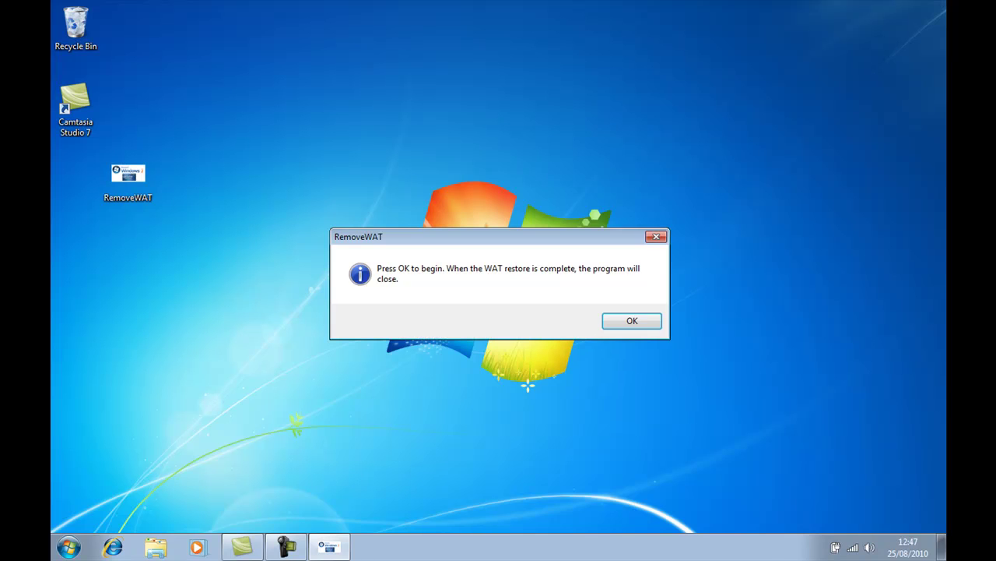
key(Return)
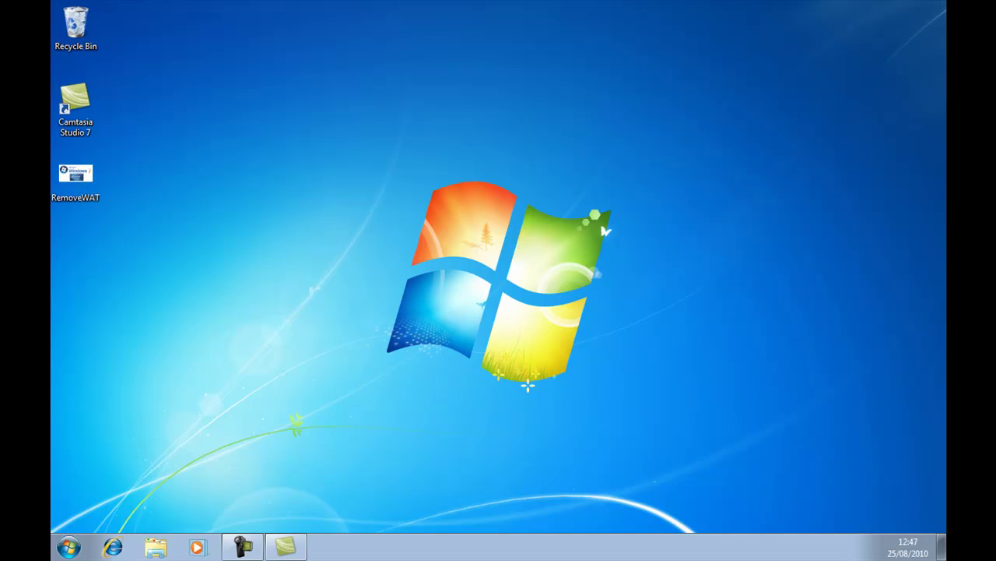
- Run the RemoveWAT desktop icon as administrator again and confirm the WAT removal
click(76, 175)
drag(76, 175, 181, 175)
right_click(160, 180)
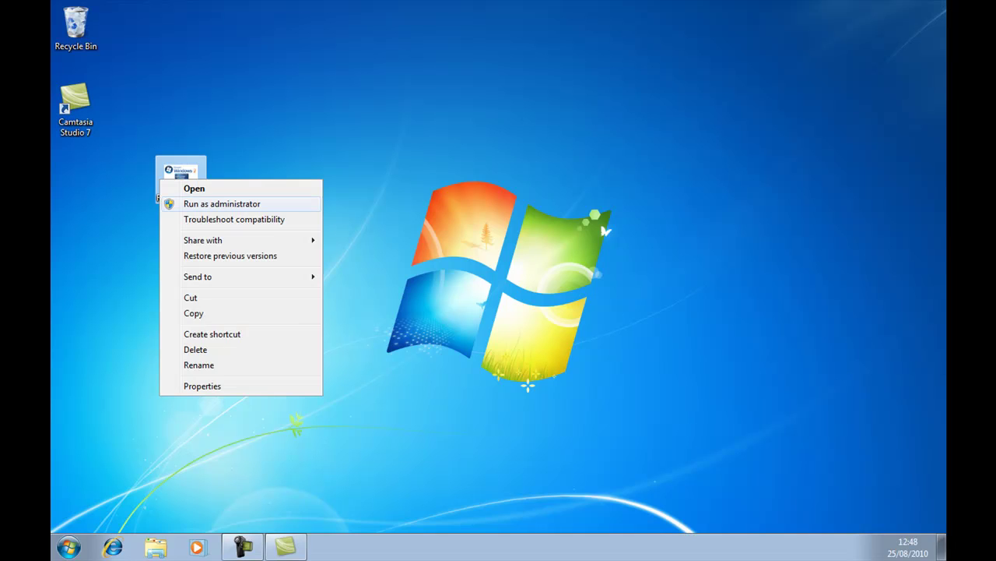
click(222, 204)
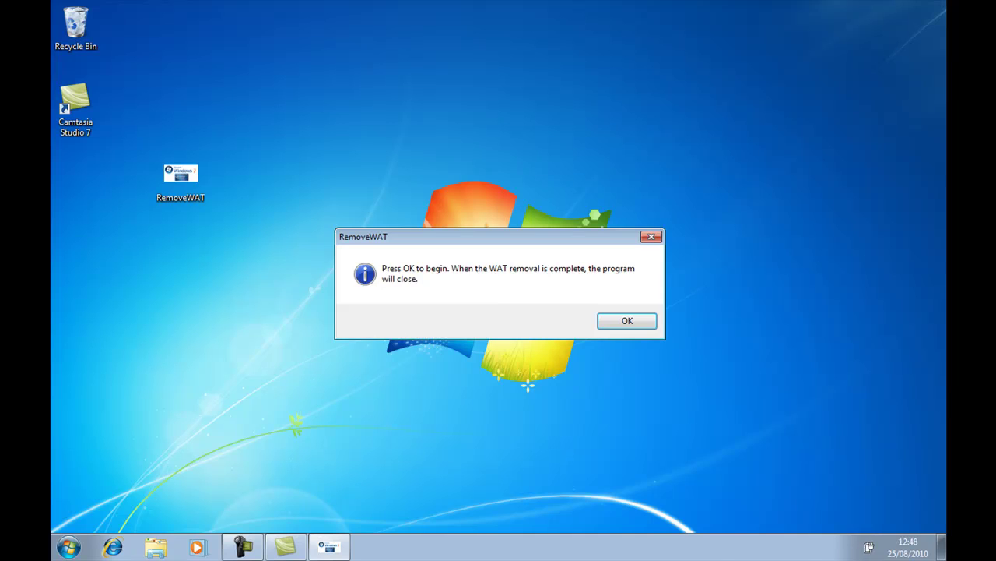
key(Return)
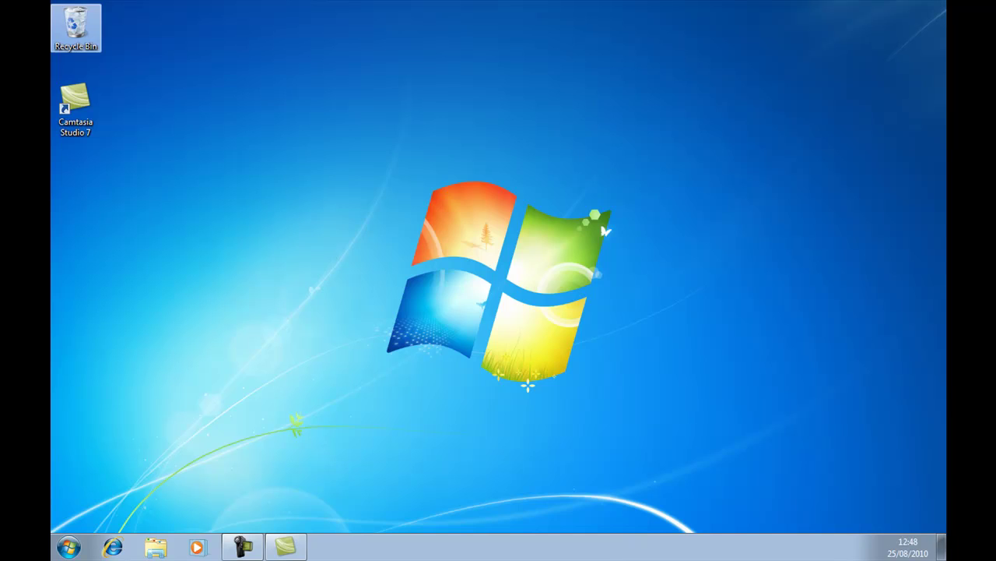
- Permanently delete the three RemoveWAT items in the Recycle Bin and close its window
double_click(76, 27)
click(348, 118)
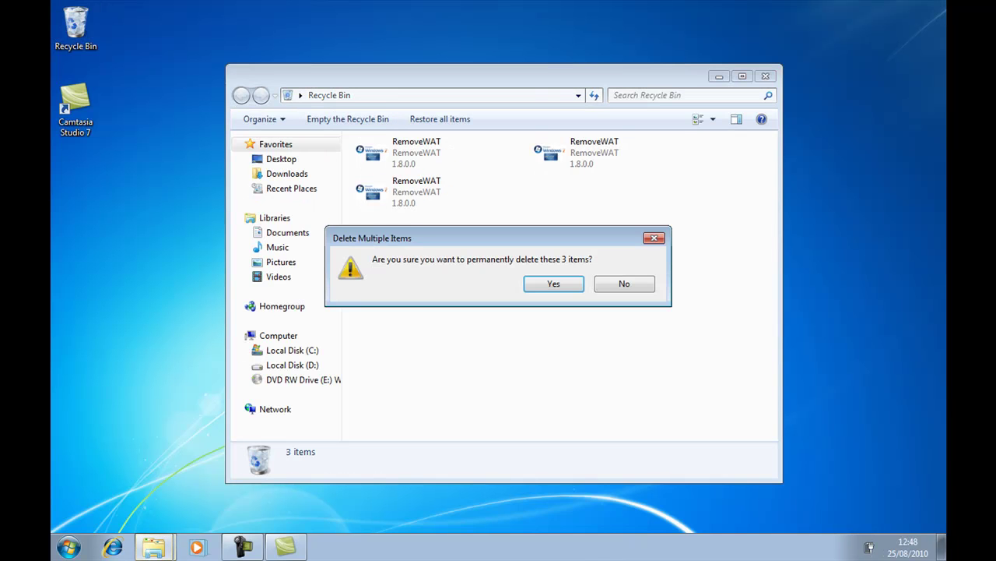
key(Return)
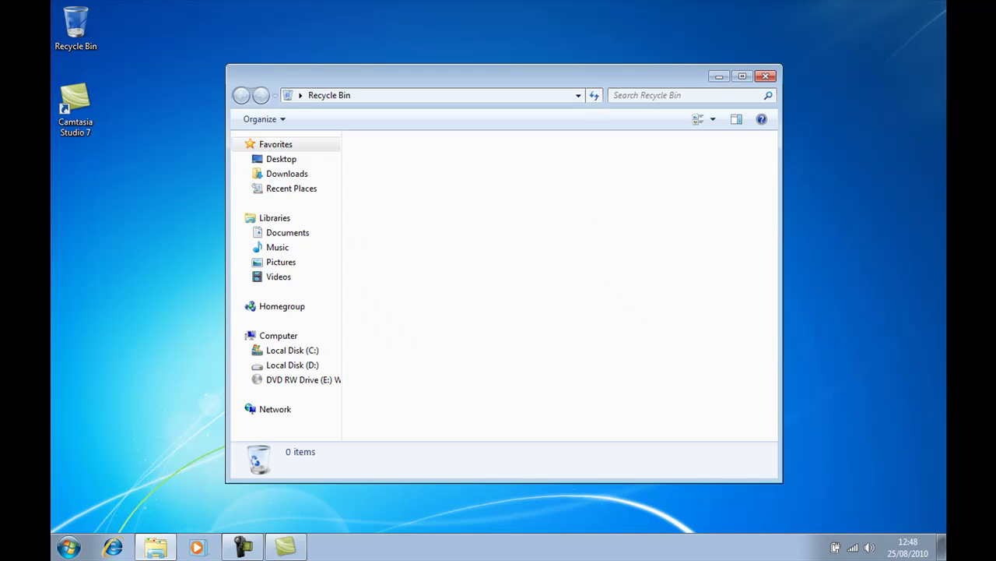
click(766, 76)
key(super)
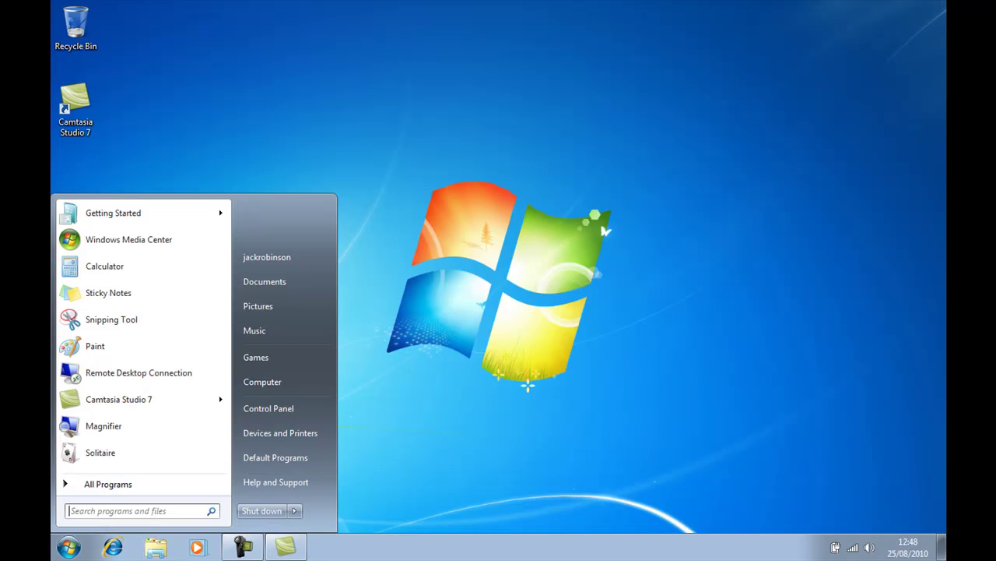
- Check the System page shows Windows 7 Ultimate, 32-bit, 1.00 GB RAM, then close it
click(268, 408)
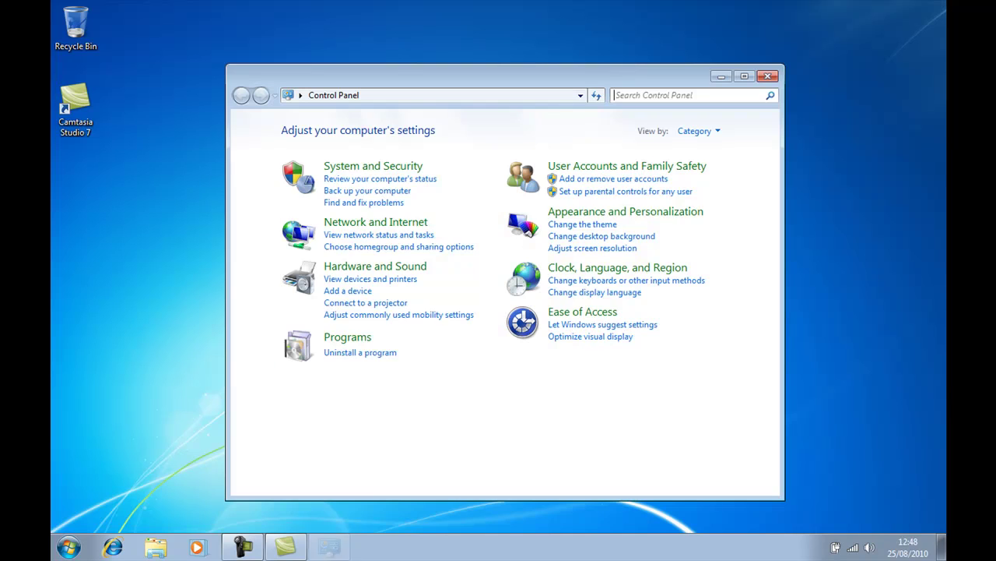
click(373, 165)
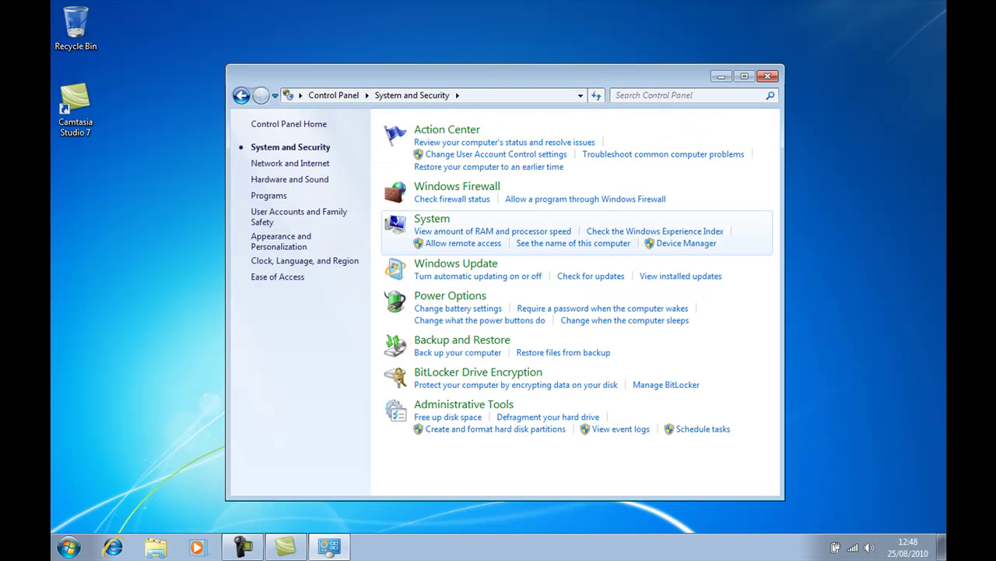
click(432, 219)
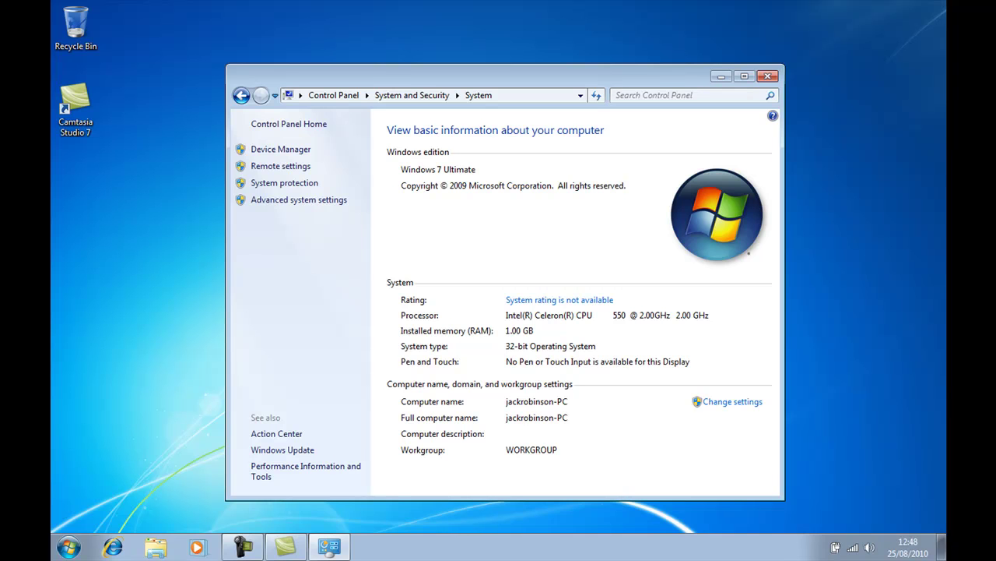
click(768, 75)
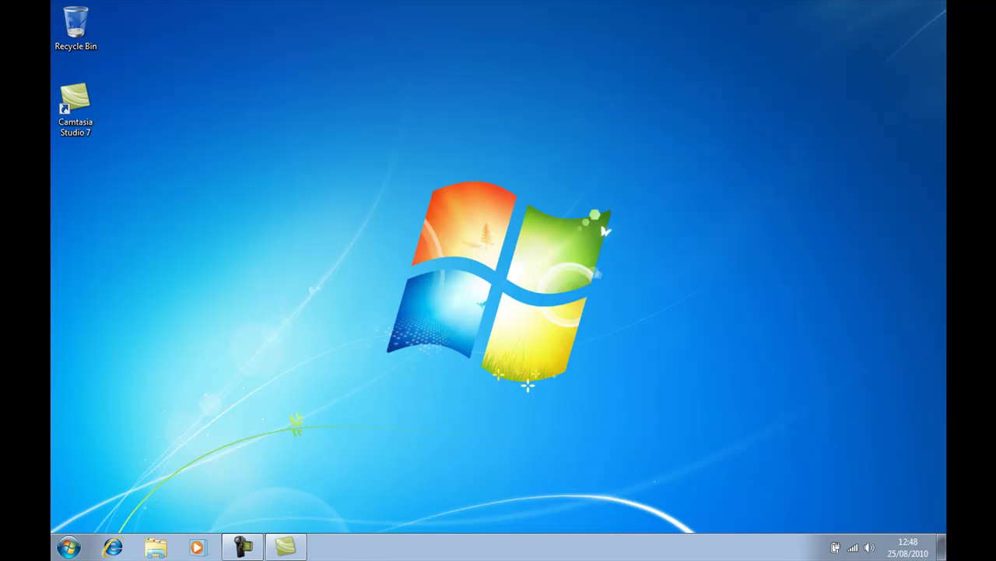